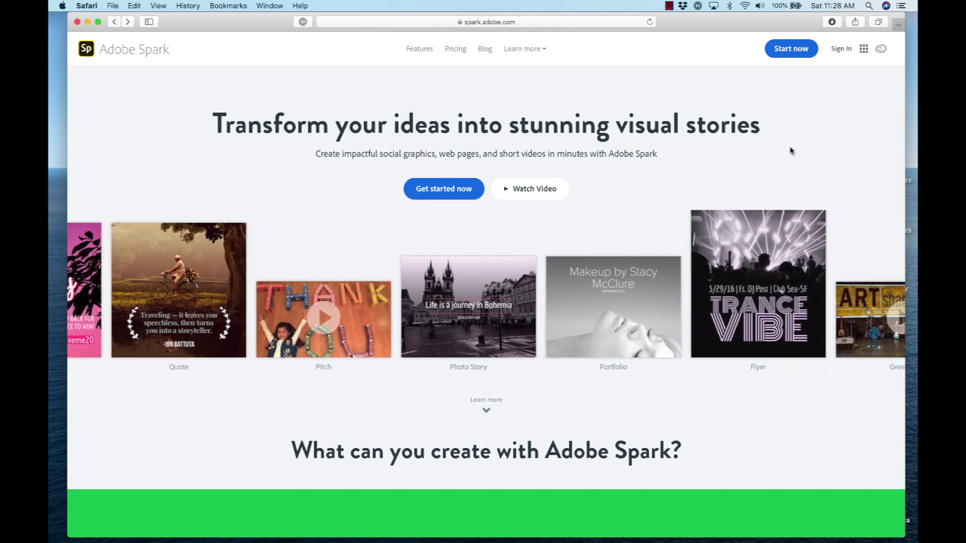
Step: Sign in to Adobe Spark Video with an Adobe ID using the saved sign-in details
{"action": "left_click", "coordinate": [796, 50]}
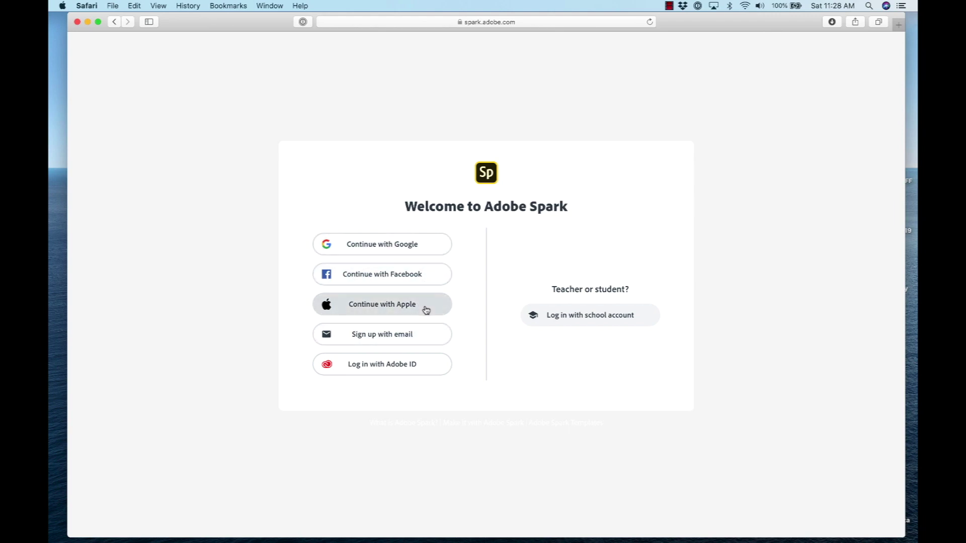
{"action": "left_click", "coordinate": [427, 370]}
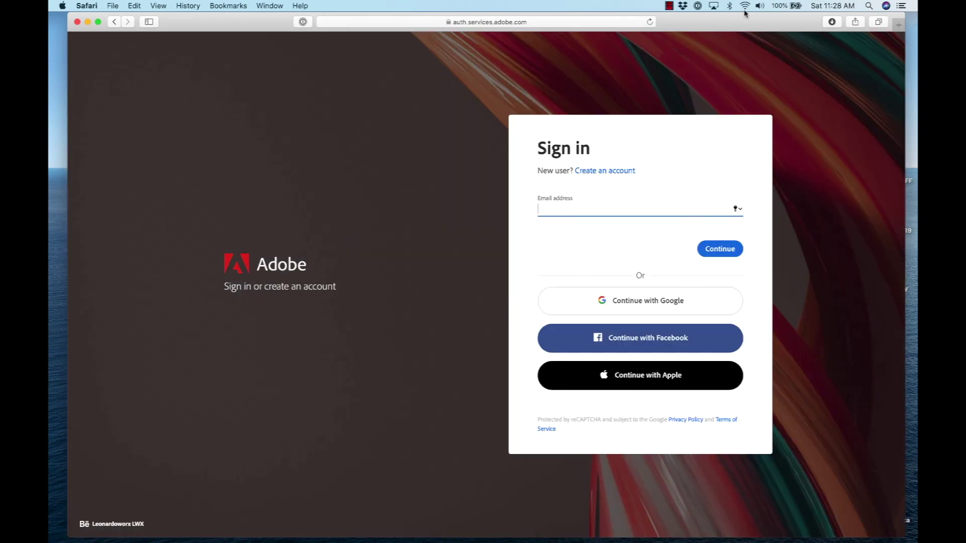
{"action": "left_click", "coordinate": [698, 6]}
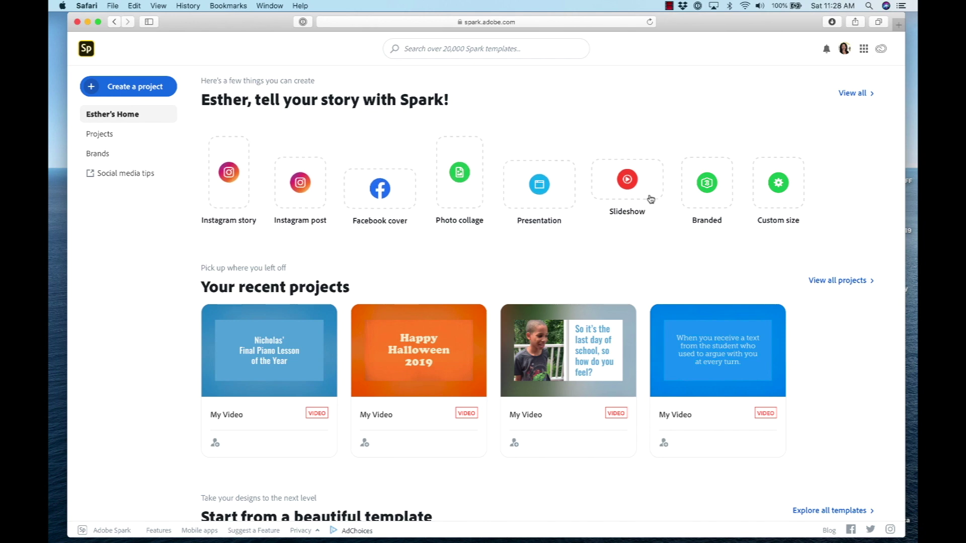
Step: Start a new Video project from the Create a project list
{"action": "mouse_move", "coordinate": [764, 329]}
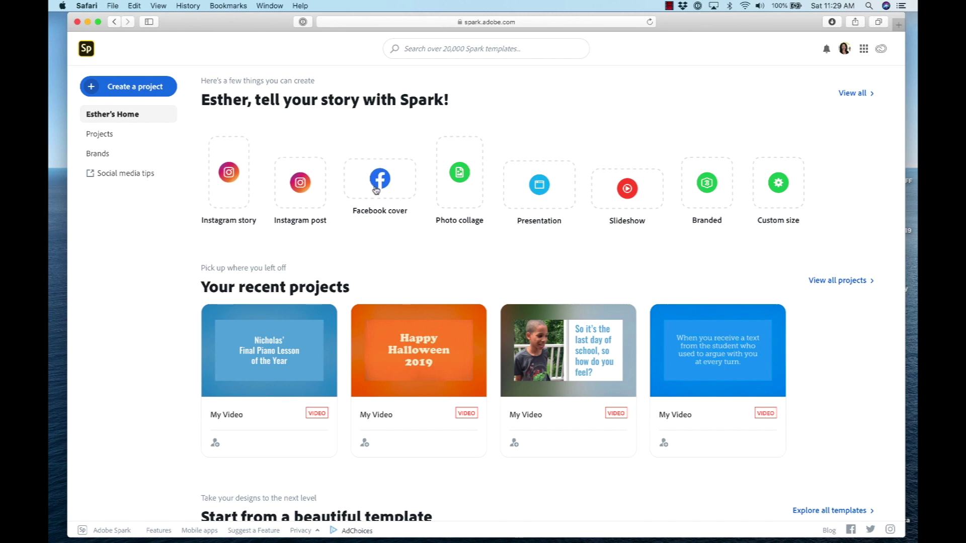
{"action": "scroll", "coordinate": [324, 216], "scroll_direction": "down", "scroll_amount": 5}
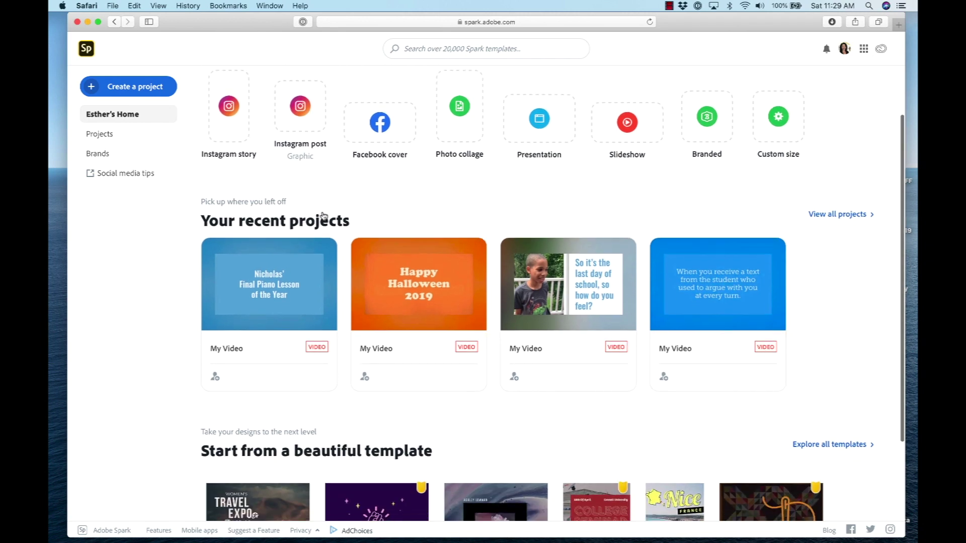
{"action": "scroll", "coordinate": [317, 206], "scroll_direction": "up", "scroll_amount": 5}
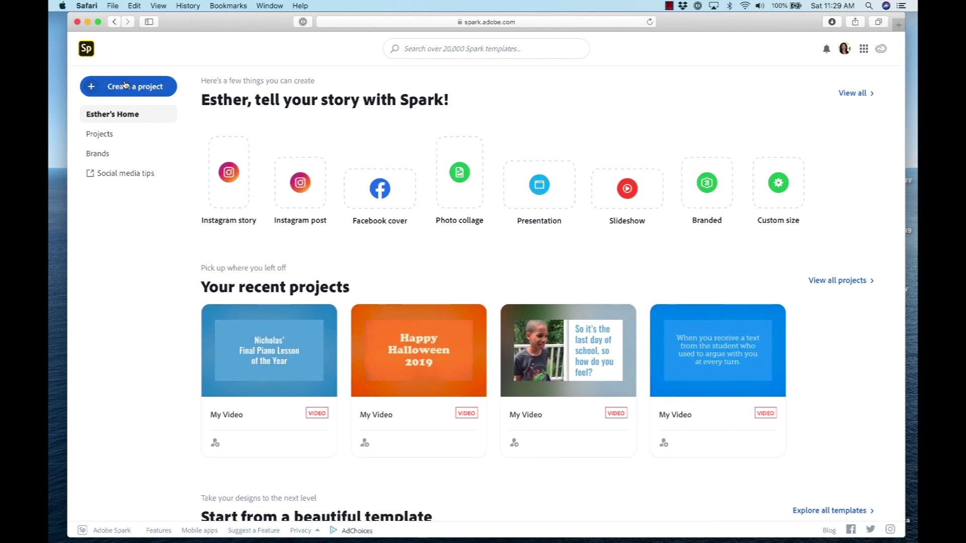
{"action": "left_click", "coordinate": [139, 86]}
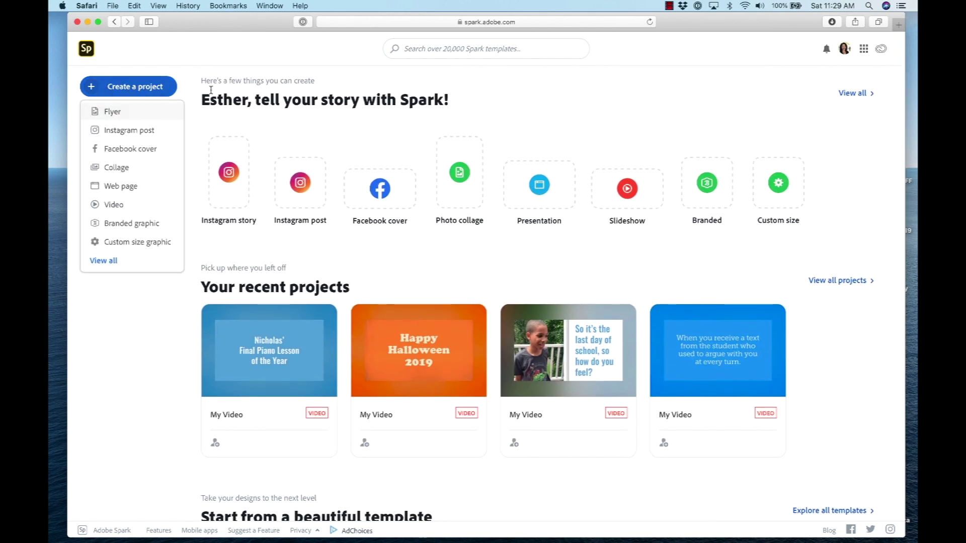
{"action": "left_click", "coordinate": [115, 206]}
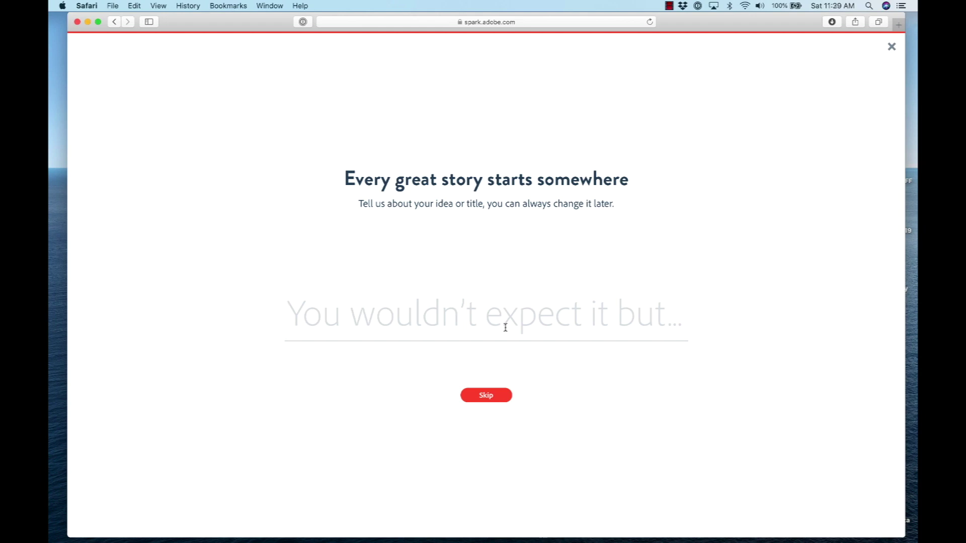
Step: Title the new video 'Welcome to this Class - Demo' and confirm it
{"action": "type", "text": "Weco"}
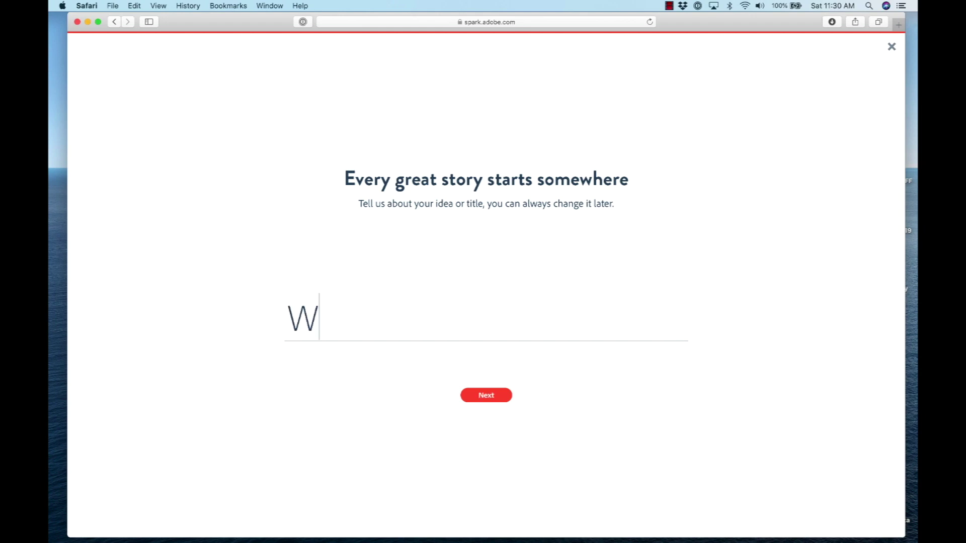
{"action": "key", "text": "BackSpace"}
{"action": "key", "text": "BackSpace"}
{"action": "type", "text": "lc"}
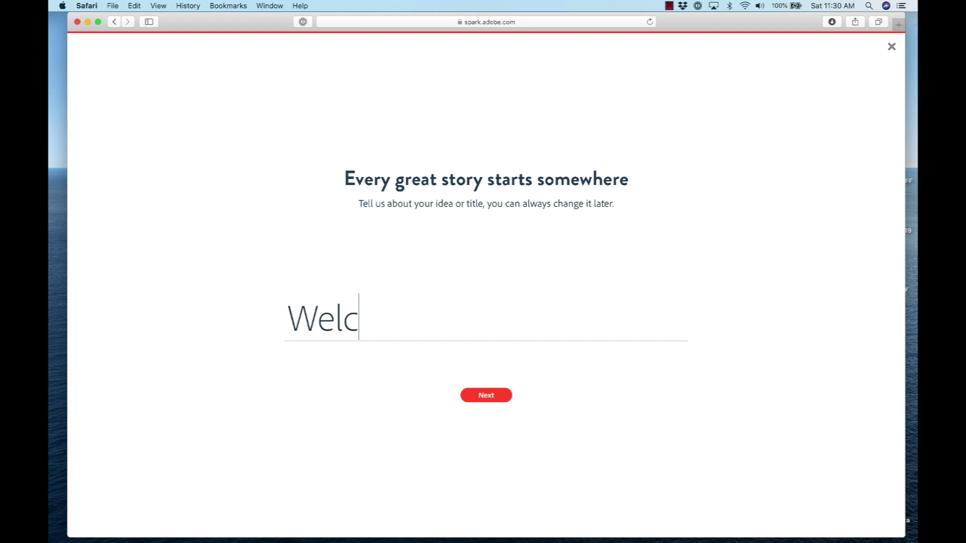
{"action": "type", "text": "ome to this "}
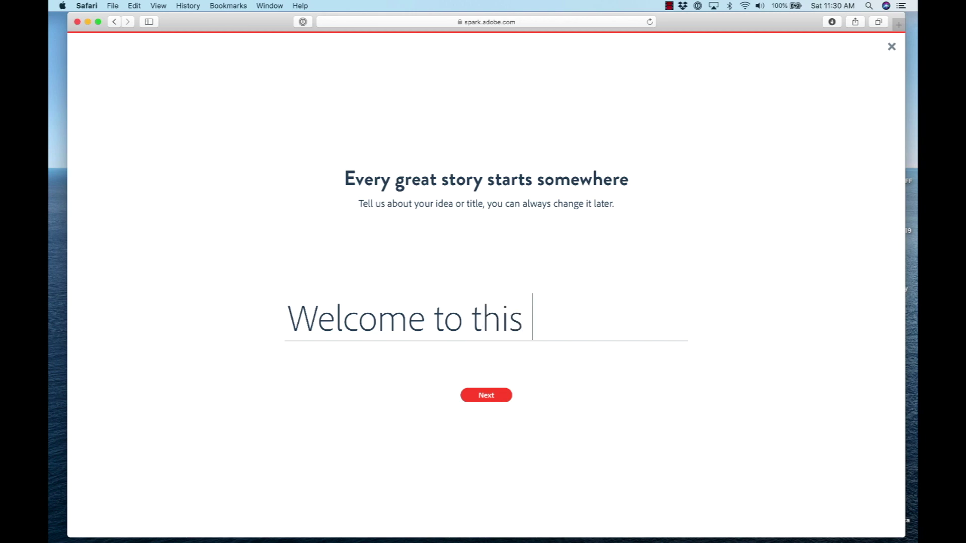
{"action": "type", "text": "Class - Demo"}
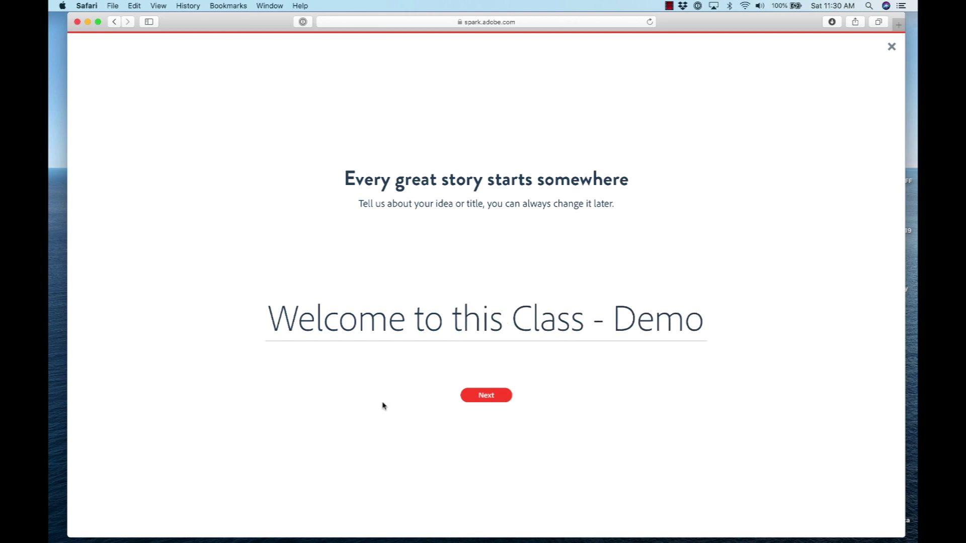
{"action": "left_click", "coordinate": [501, 401]}
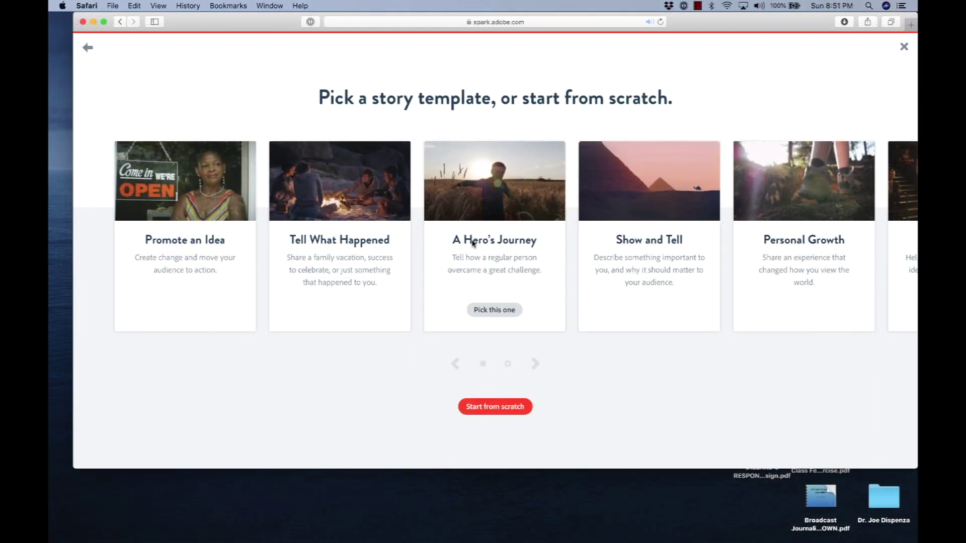
Step: Browse the story templates, then start the video from scratch instead
{"action": "scroll", "coordinate": [732, 231], "scroll_direction": "right", "scroll_amount": 10}
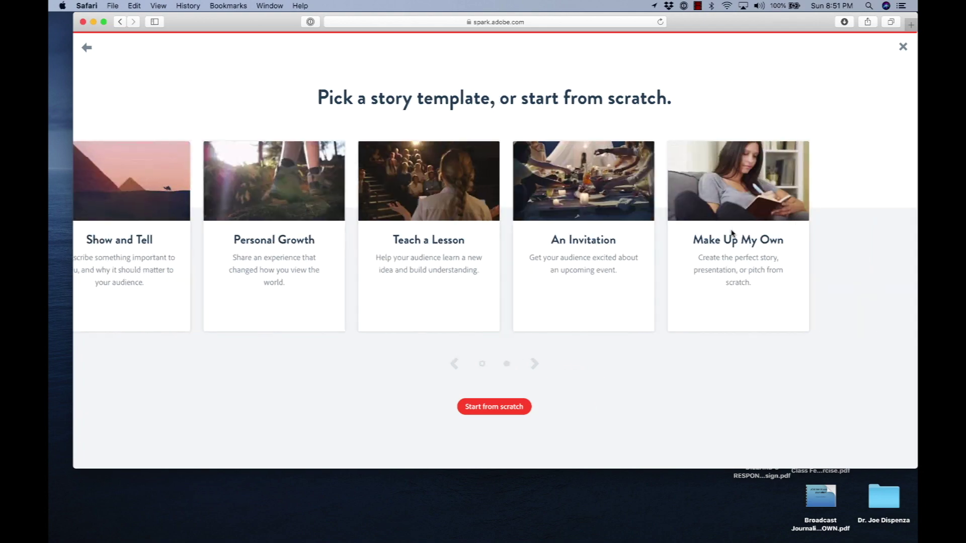
{"action": "scroll", "coordinate": [731, 233], "scroll_direction": "left", "scroll_amount": 10}
{"action": "scroll", "coordinate": [731, 230], "scroll_direction": "left", "scroll_amount": 3}
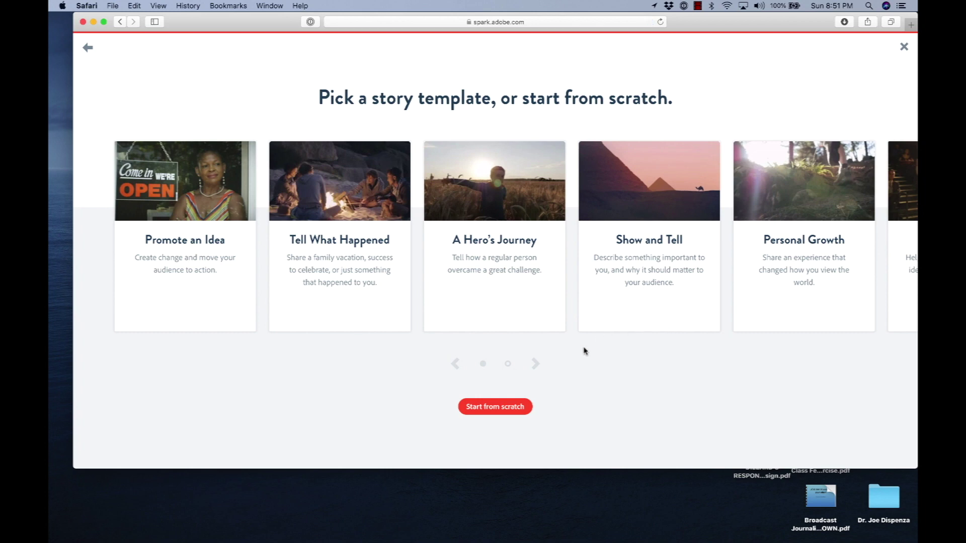
{"action": "left_click", "coordinate": [524, 409]}
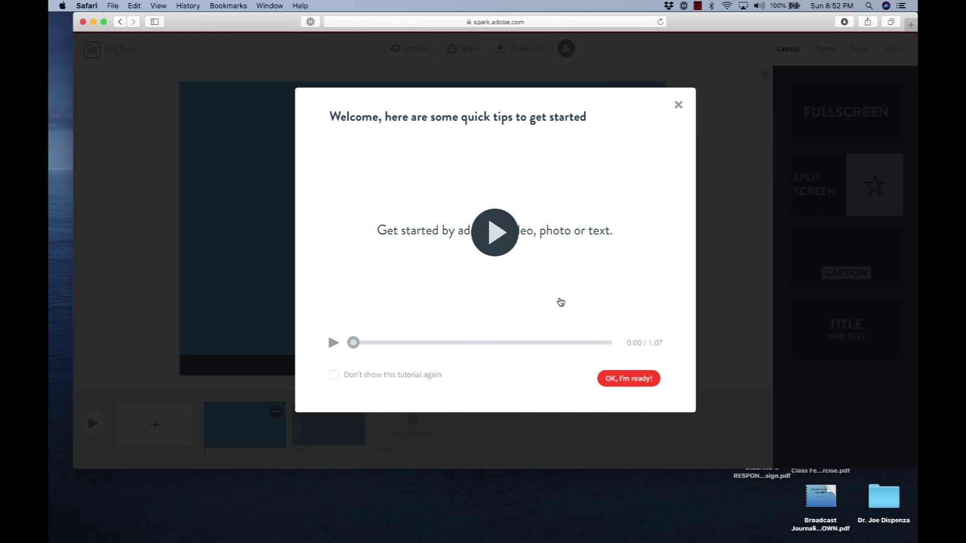
Step: Dismiss the quick-tips tutorial and select slide 1 to show its media choices
{"action": "left_click", "coordinate": [680, 104]}
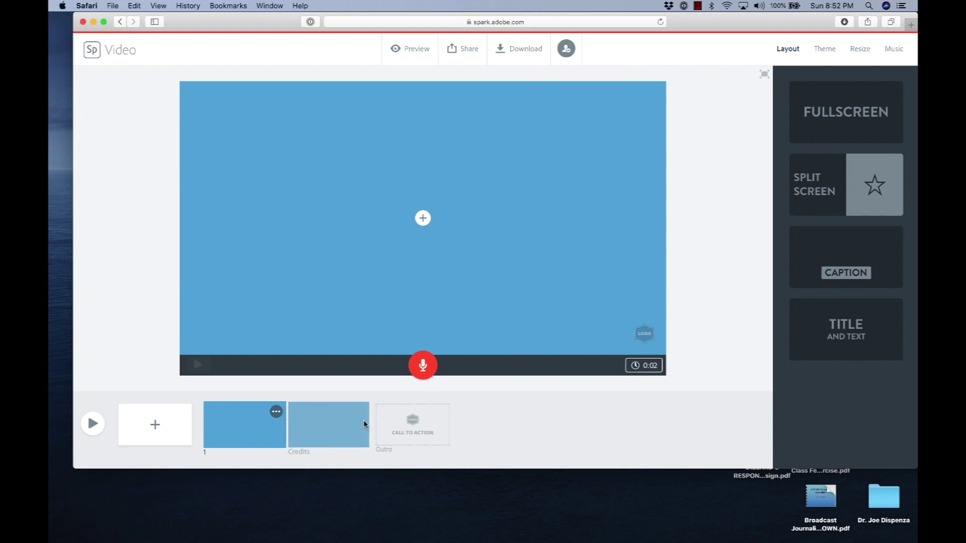
{"action": "mouse_move", "coordinate": [388, 428]}
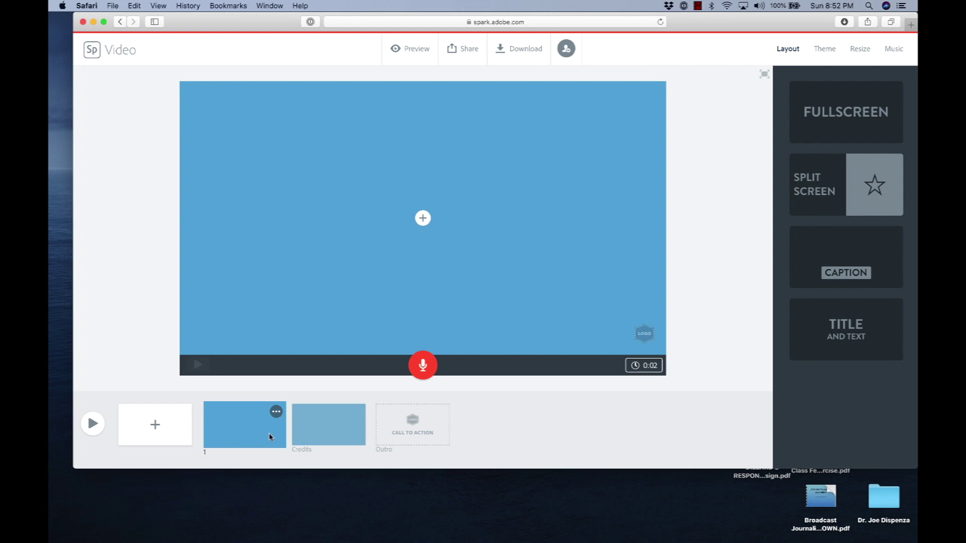
{"action": "left_click", "coordinate": [302, 434]}
{"action": "left_click", "coordinate": [256, 438]}
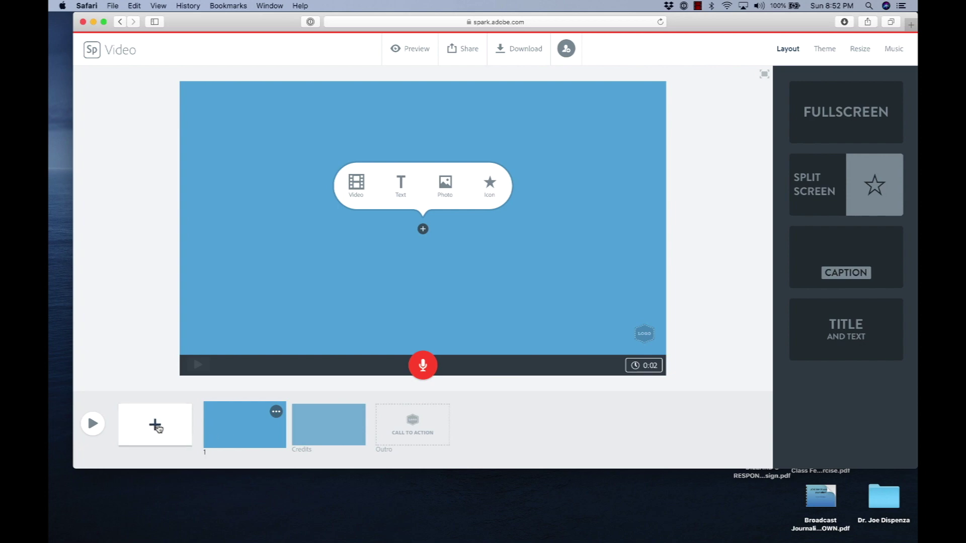
Step: Add two blank slides after slide 1 and view the theme choices
{"action": "left_click", "coordinate": [158, 428]}
{"action": "left_click", "coordinate": [158, 427]}
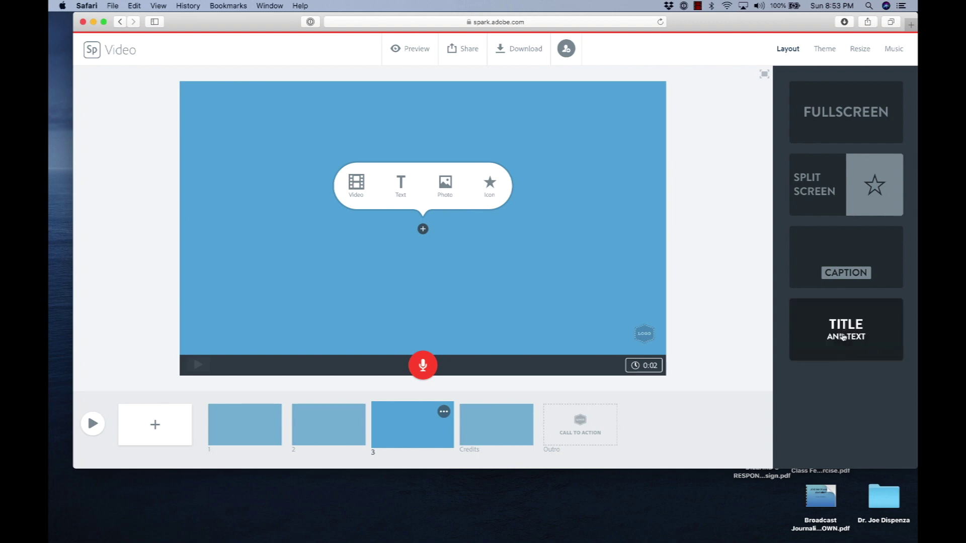
{"action": "left_click", "coordinate": [826, 50]}
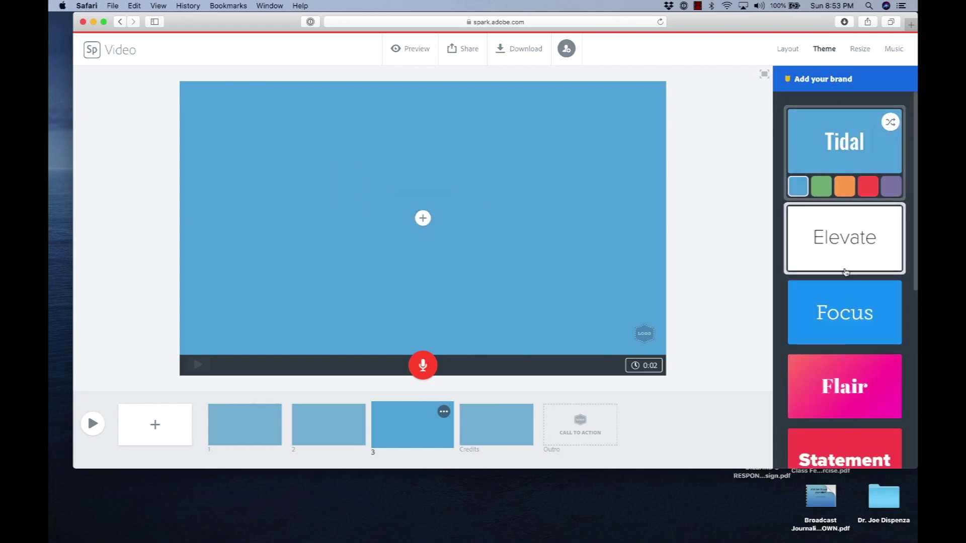
Step: Browse the theme cards, keeping the Tidal theme
{"action": "scroll", "coordinate": [845, 251], "scroll_direction": "down", "scroll_amount": 10}
{"action": "scroll", "coordinate": [846, 273], "scroll_direction": "up", "scroll_amount": 5}
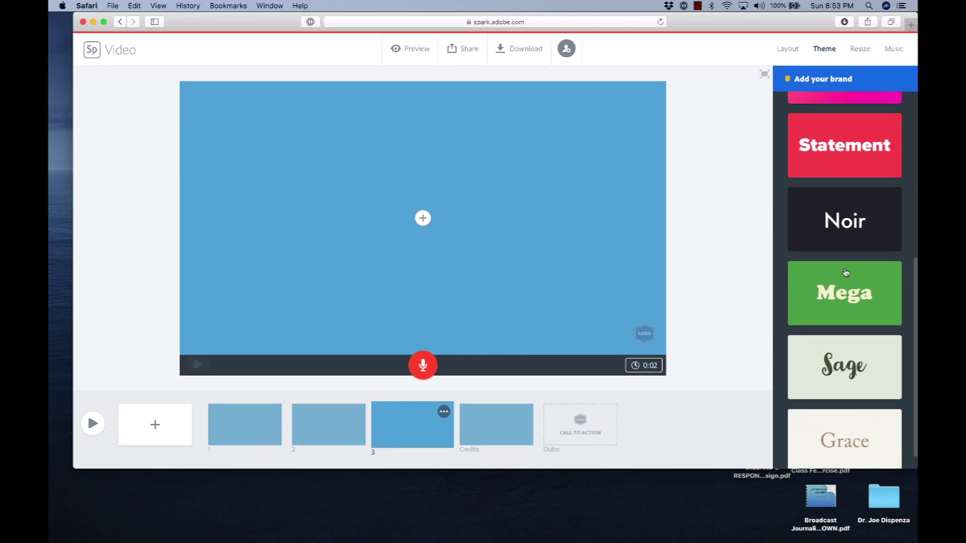
{"action": "scroll", "coordinate": [846, 273], "scroll_direction": "down", "scroll_amount": 5}
{"action": "scroll", "coordinate": [846, 272], "scroll_direction": "up", "scroll_amount": 2}
{"action": "scroll", "coordinate": [846, 271], "scroll_direction": "up", "scroll_amount": 6}
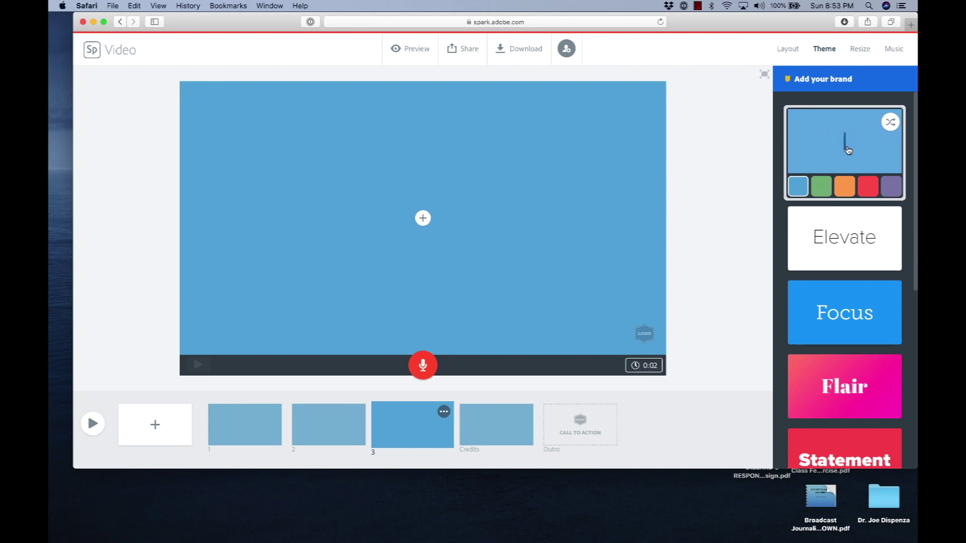
Step: Try the Square video format, then switch back to Widescreen
{"action": "left_click", "coordinate": [862, 49]}
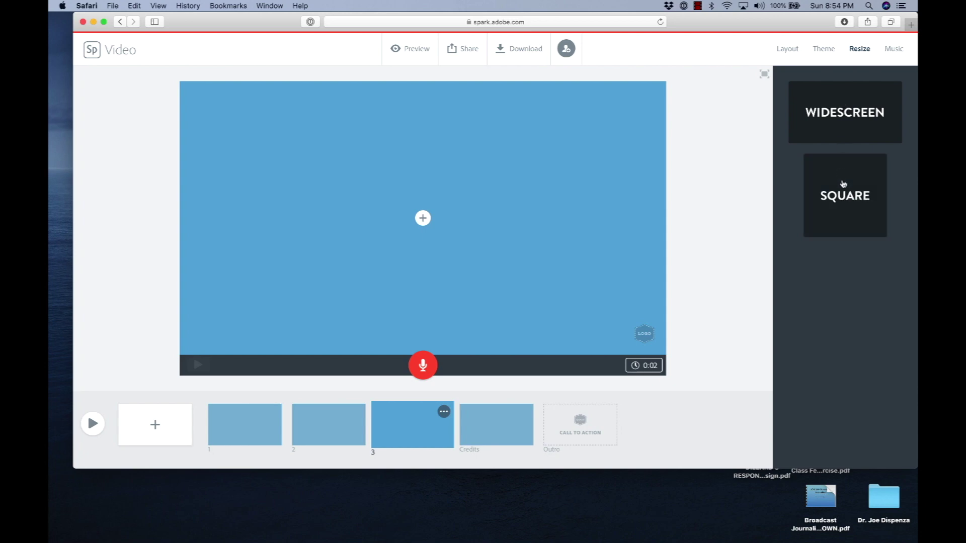
{"action": "left_click", "coordinate": [844, 185]}
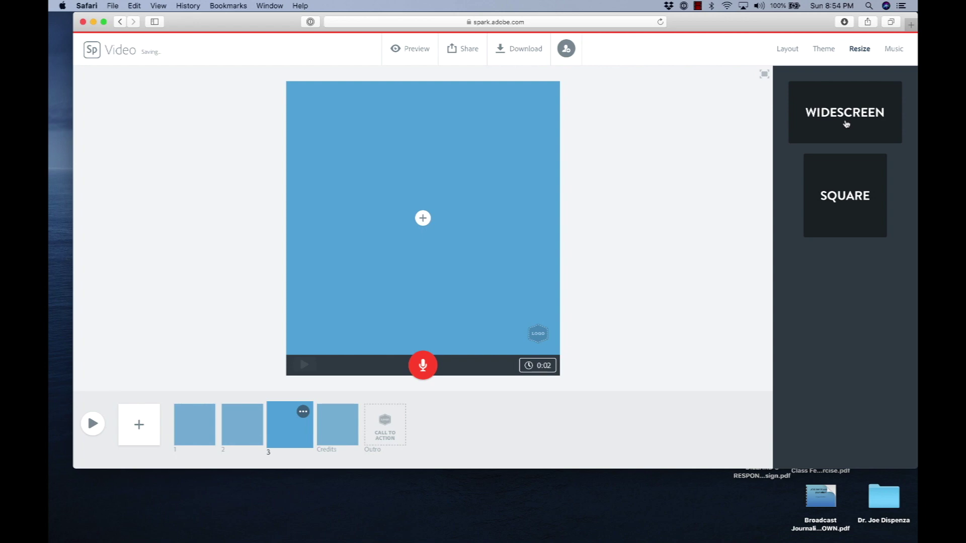
{"action": "left_click", "coordinate": [845, 123]}
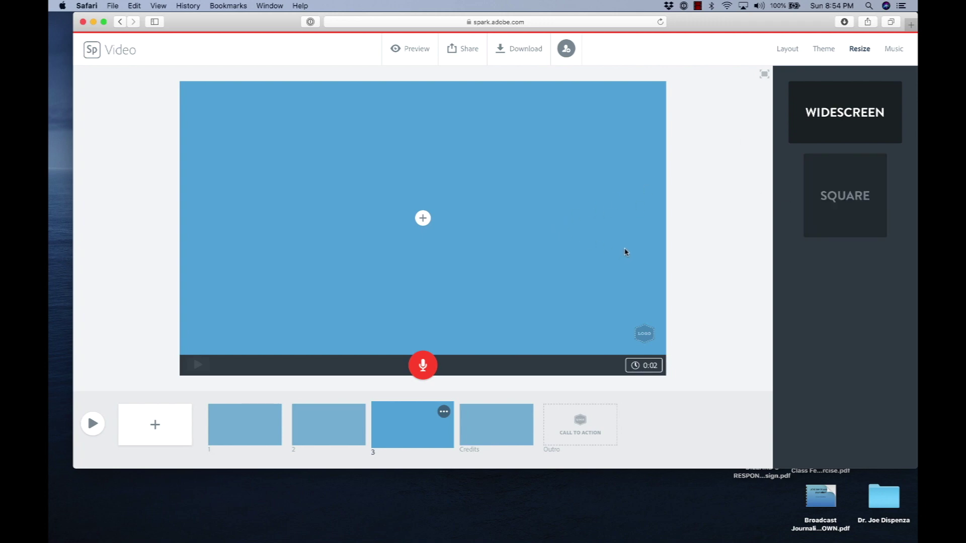
{"action": "left_click", "coordinate": [893, 49]}
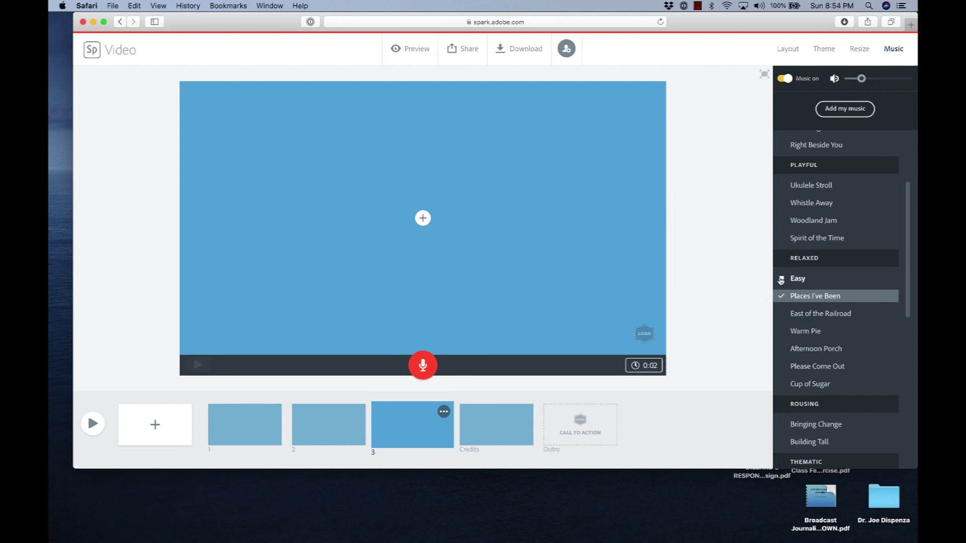
Step: Preview and stop the Easy track, then lower the music volume almost to mute
{"action": "left_click", "coordinate": [781, 281]}
{"action": "left_click", "coordinate": [782, 280]}
{"action": "left_click_drag", "start_coordinate": [870, 79], "coordinate": [850, 79]}
Step: Select slide 1 and lengthen its duration with the duration slider
{"action": "left_click", "coordinate": [786, 50]}
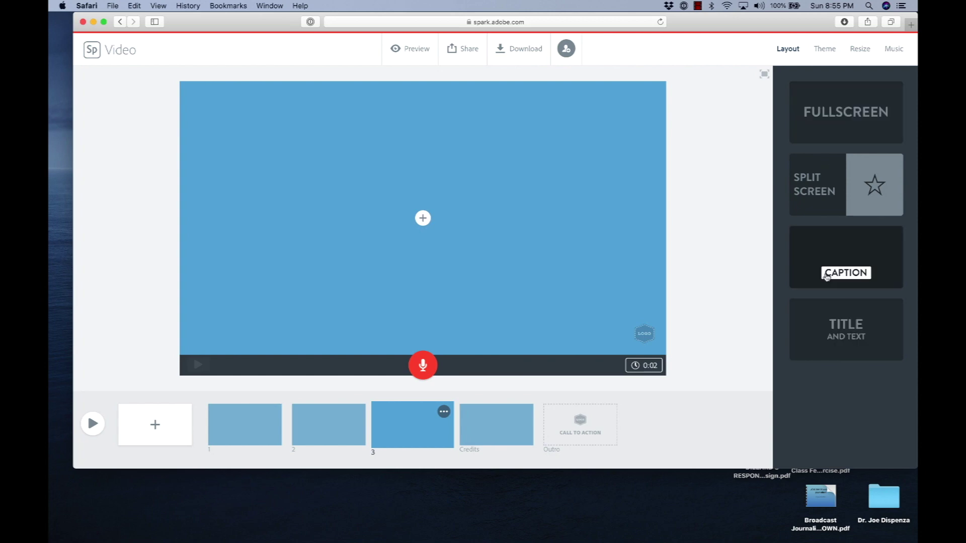
{"action": "left_click", "coordinate": [248, 421]}
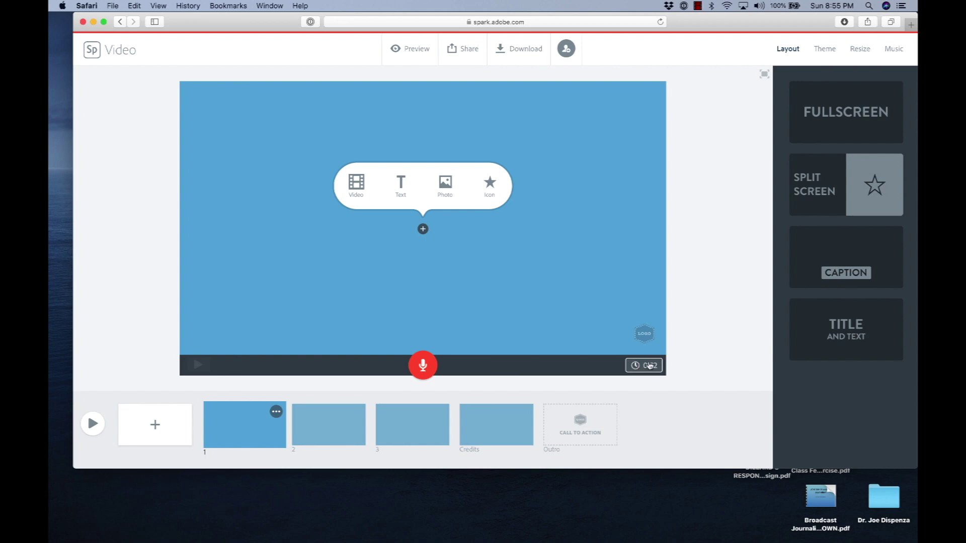
{"action": "left_click", "coordinate": [649, 370]}
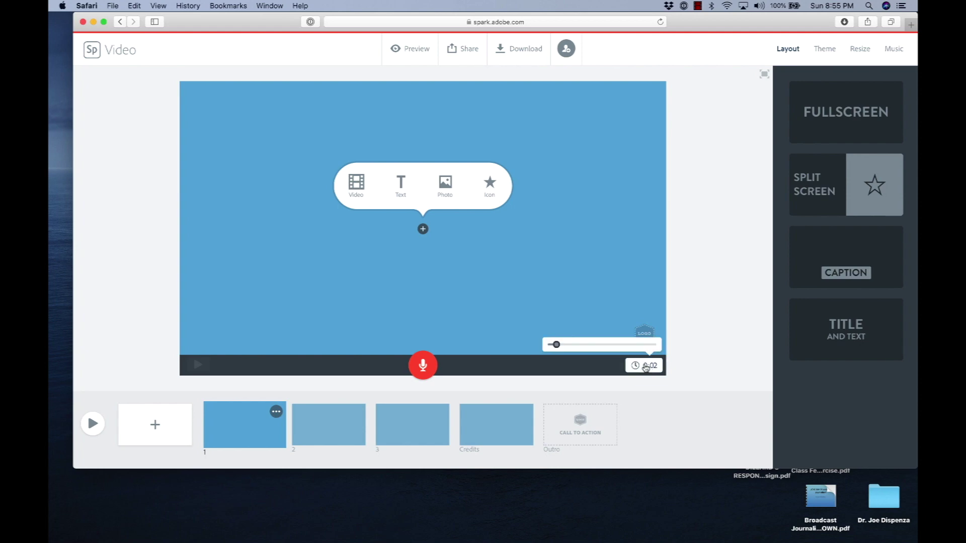
{"action": "left_click_drag", "start_coordinate": [556, 345], "coordinate": [600, 344]}
Step: Check slide 3 and the Credits slide, then reopen slide 1 for editing
{"action": "left_click", "coordinate": [402, 420]}
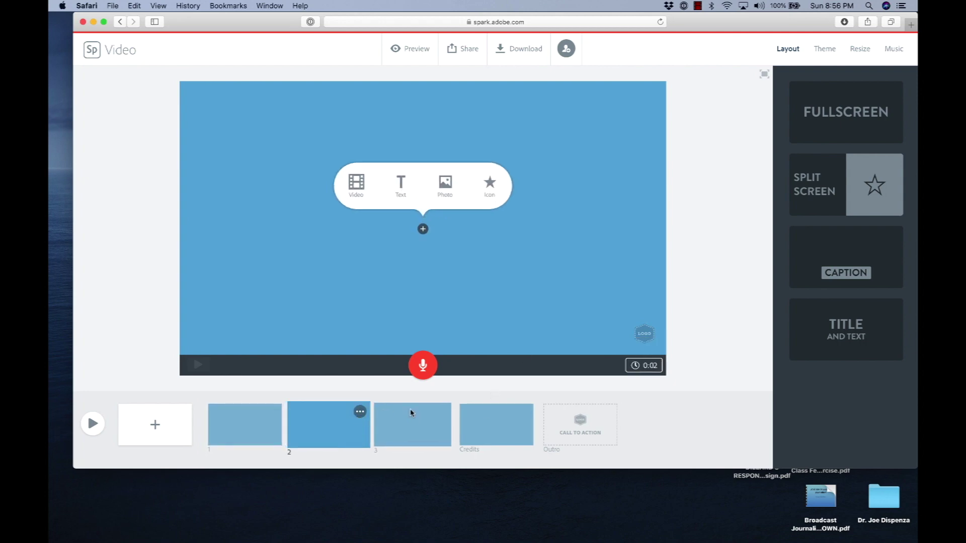
{"action": "left_click", "coordinate": [483, 420]}
{"action": "left_click", "coordinate": [249, 431]}
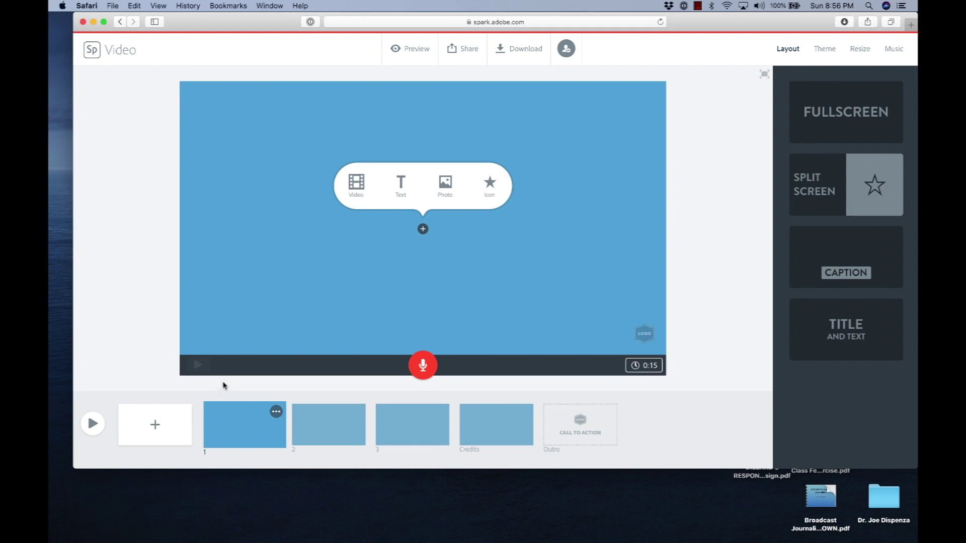
{"action": "left_click", "coordinate": [361, 190]}
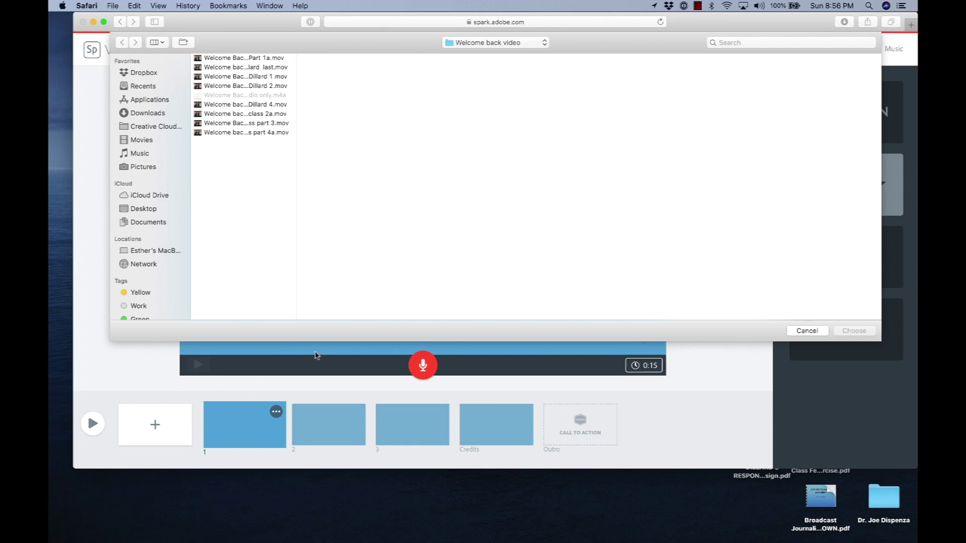
{"action": "left_click", "coordinate": [818, 331]}
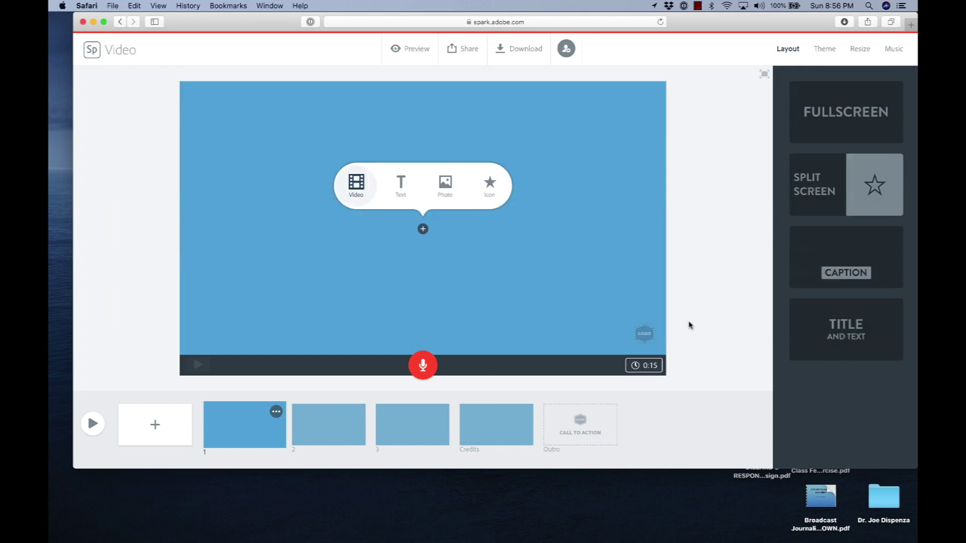
Step: Type the title 'Welcome to the Class', inserting 'back' and a line break before 'to'
{"action": "left_click", "coordinate": [401, 184]}
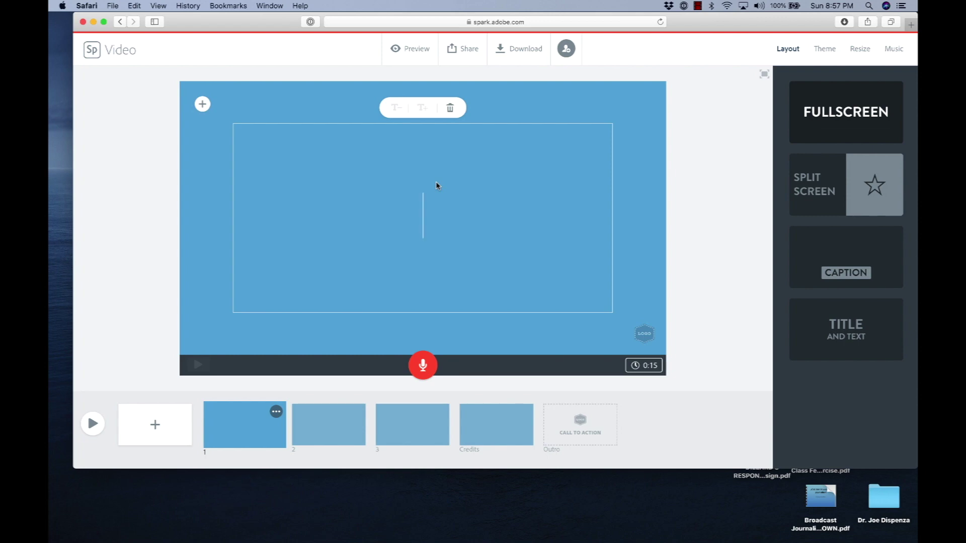
{"action": "type", "text": "Welcome"}
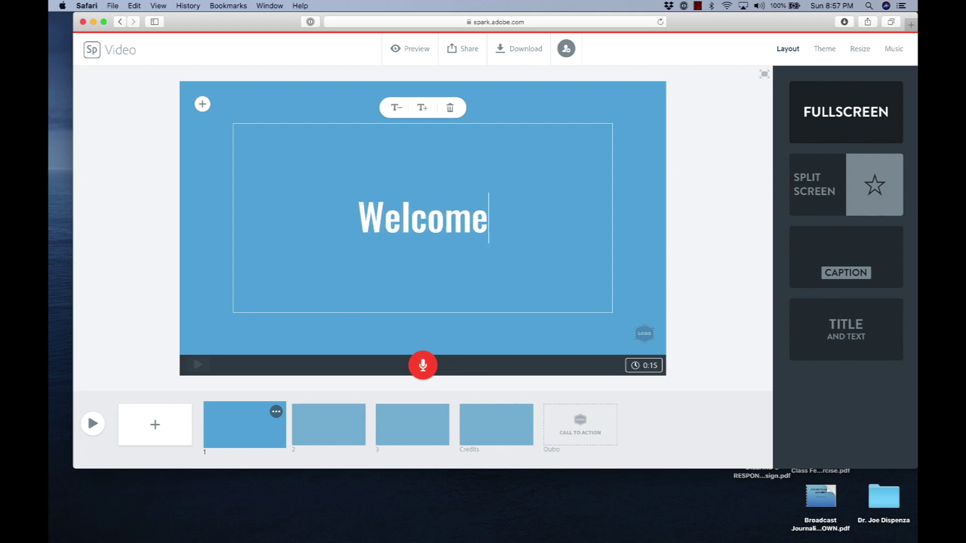
{"action": "type", "text": " to the Class"}
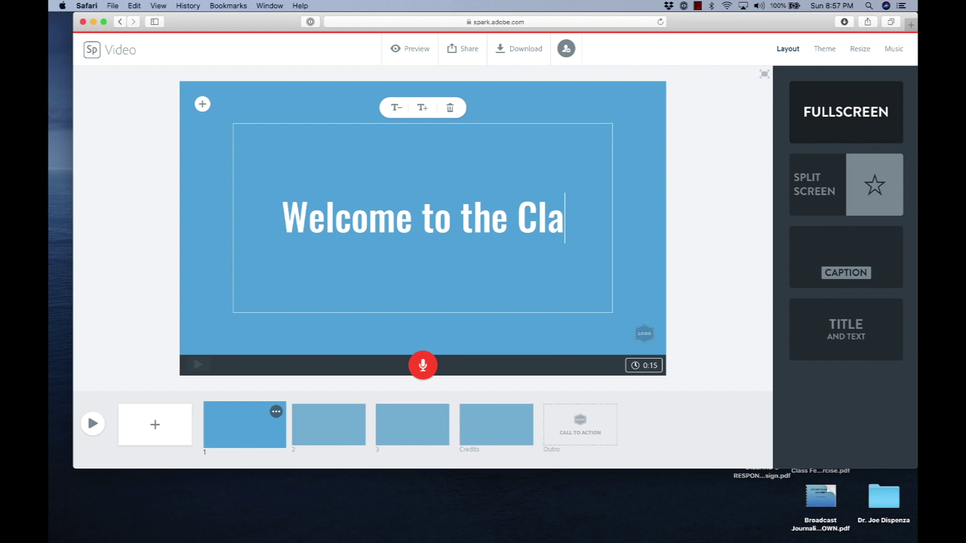
{"action": "left_click", "coordinate": [407, 217]}
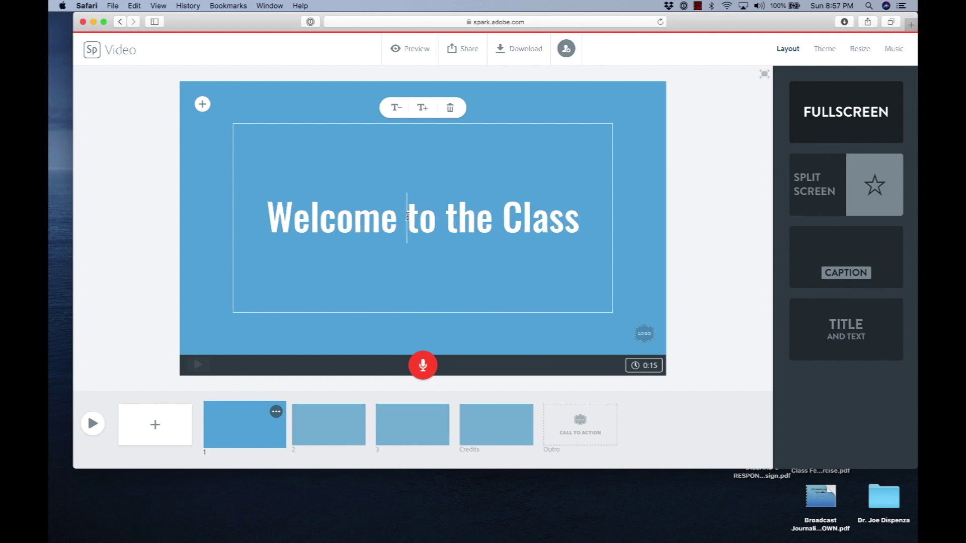
{"action": "type", "text": "back"}
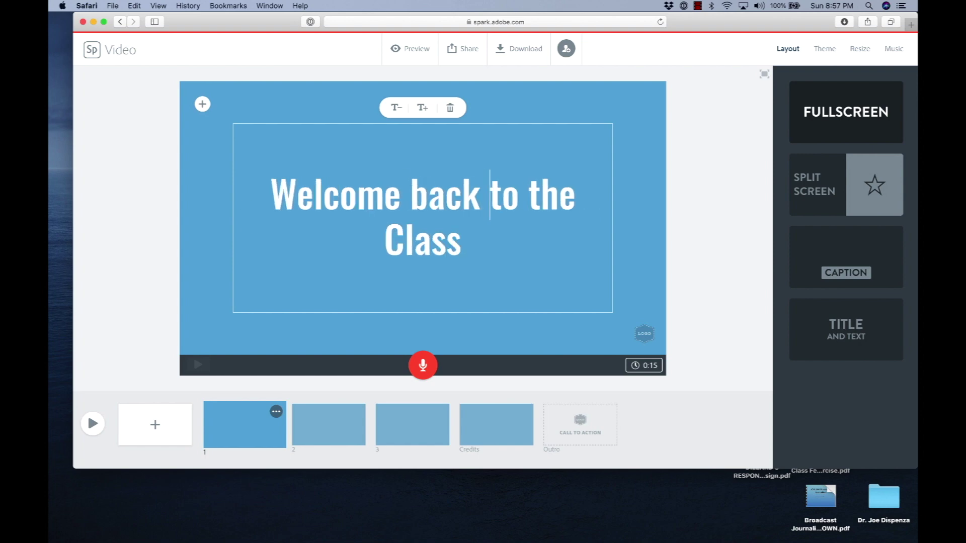
{"action": "key", "text": "Return"}
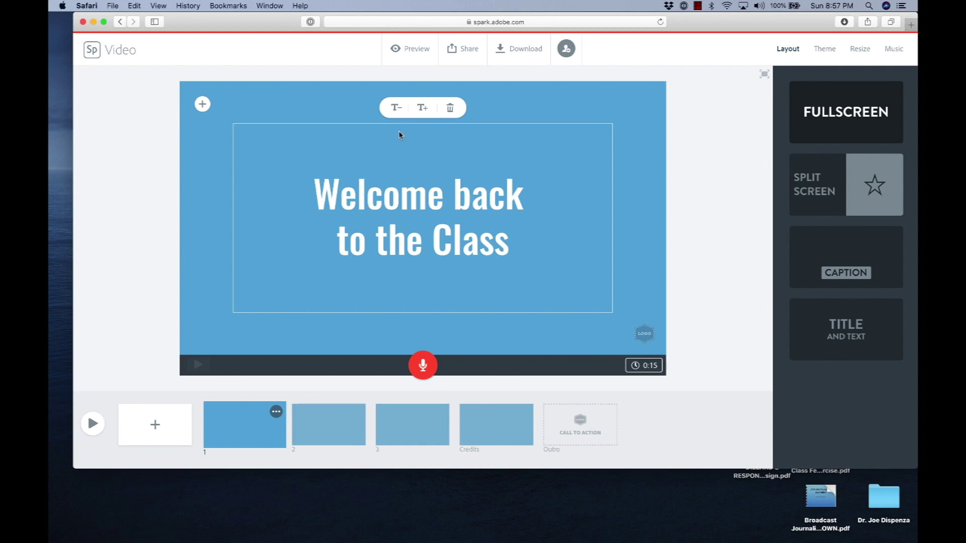
Step: Fine-tune the title size, then switch slide 1 to the Split Screen layout
{"action": "left_click", "coordinate": [397, 108]}
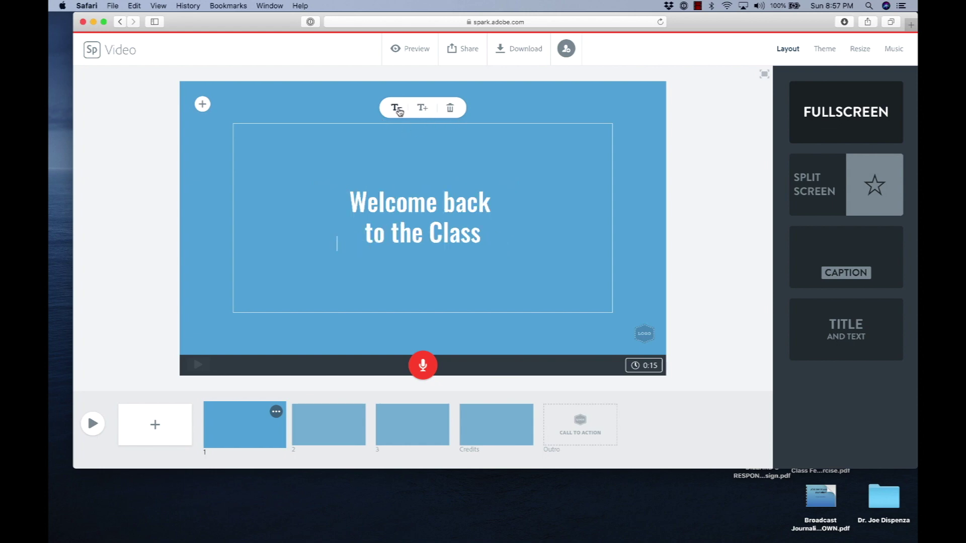
{"action": "left_click", "coordinate": [398, 108]}
{"action": "left_click", "coordinate": [397, 109]}
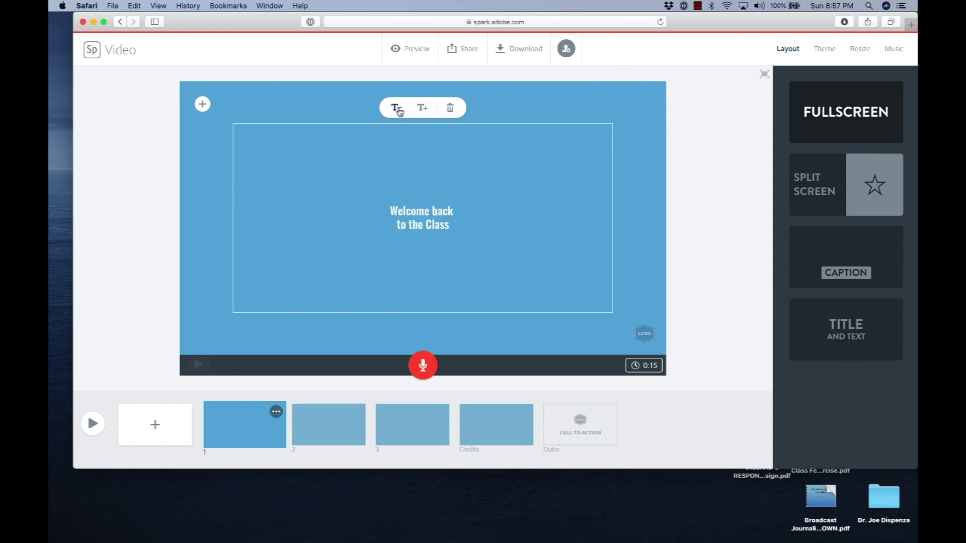
{"action": "left_click", "coordinate": [425, 108]}
{"action": "left_click", "coordinate": [425, 109]}
{"action": "left_click", "coordinate": [425, 108]}
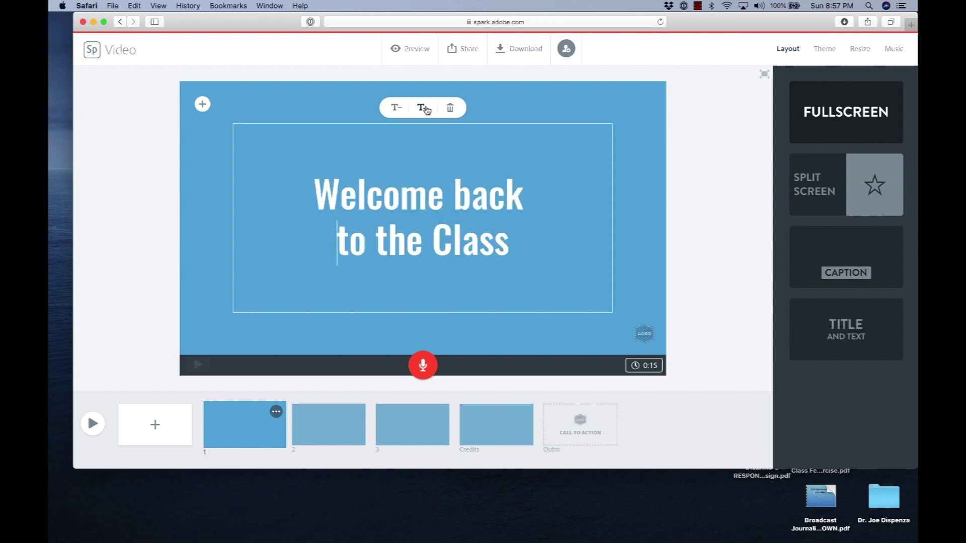
{"action": "left_click", "coordinate": [864, 125]}
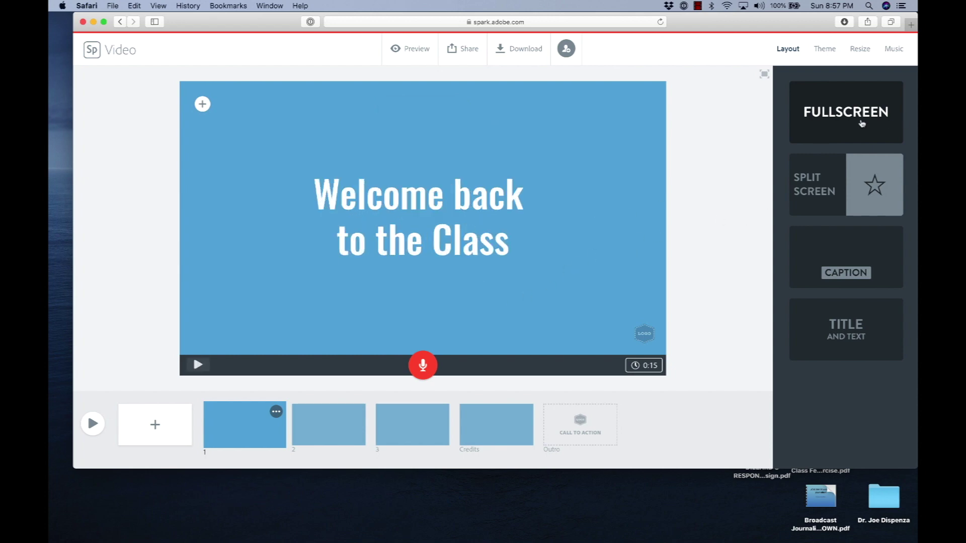
{"action": "left_click", "coordinate": [826, 187]}
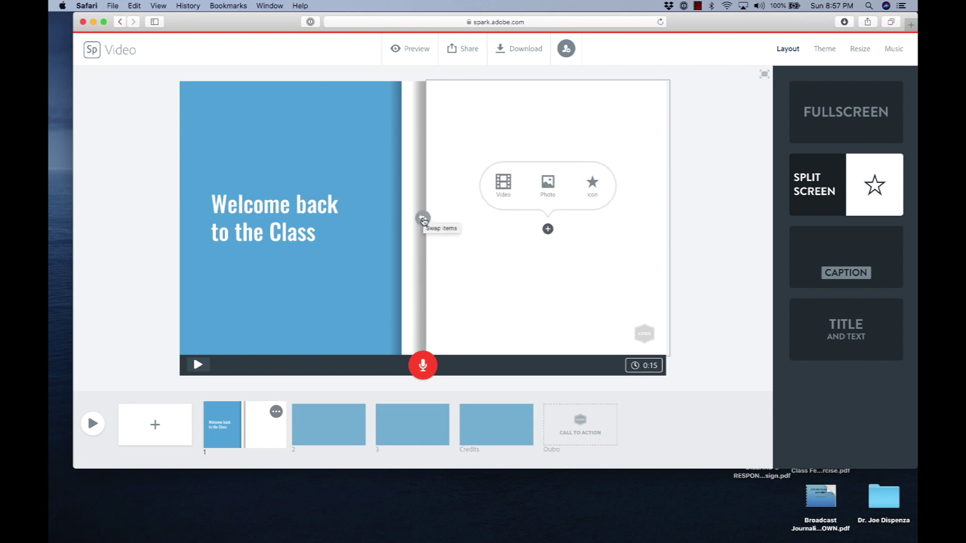
Step: Swap the split title slide's halves, then select slide 4 and start adding a photo
{"action": "left_click", "coordinate": [423, 220]}
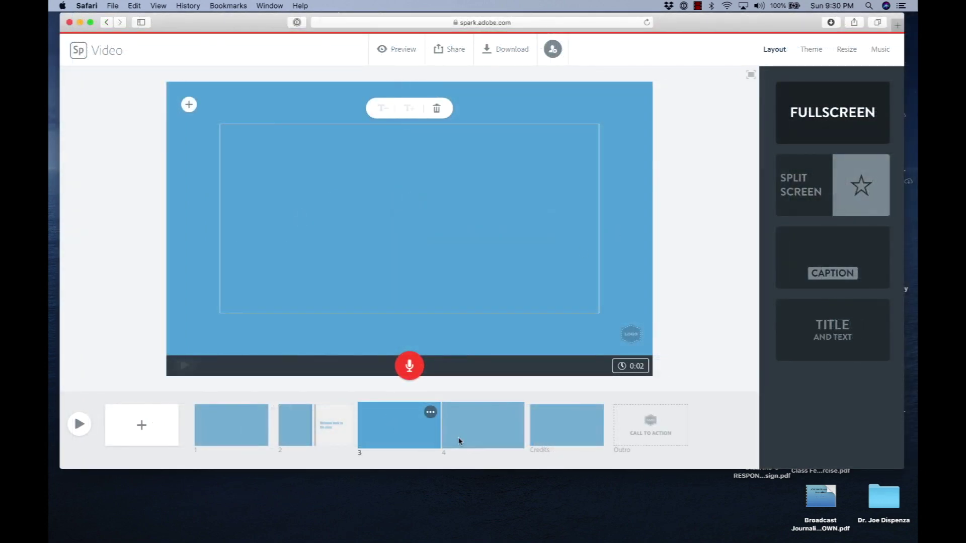
{"action": "left_click", "coordinate": [458, 431]}
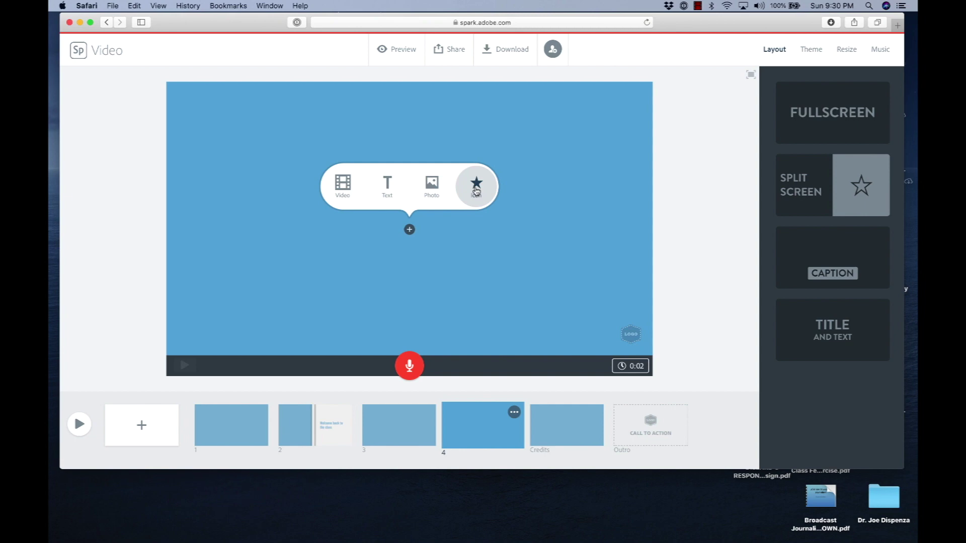
{"action": "left_click", "coordinate": [430, 188]}
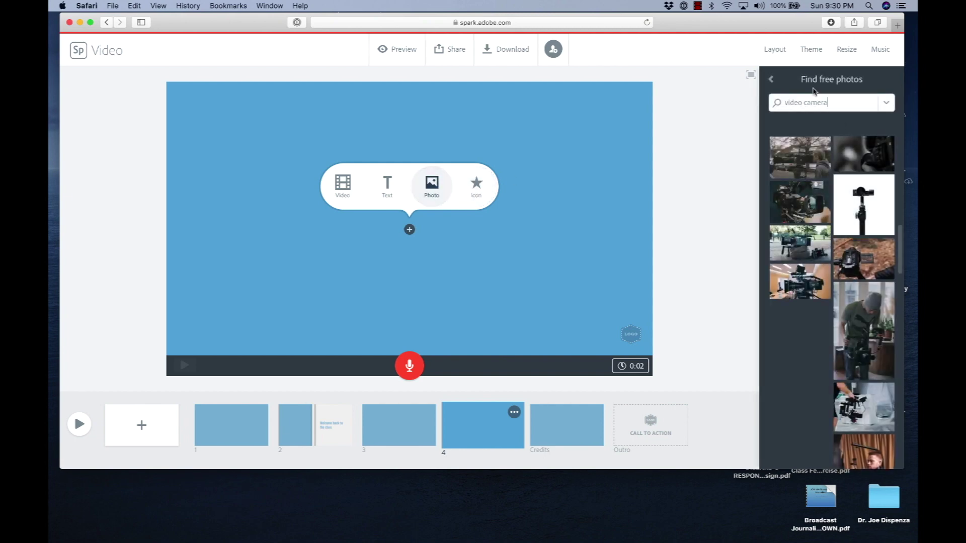
Step: Search the free photo library for 'face'
{"action": "left_click", "coordinate": [773, 81]}
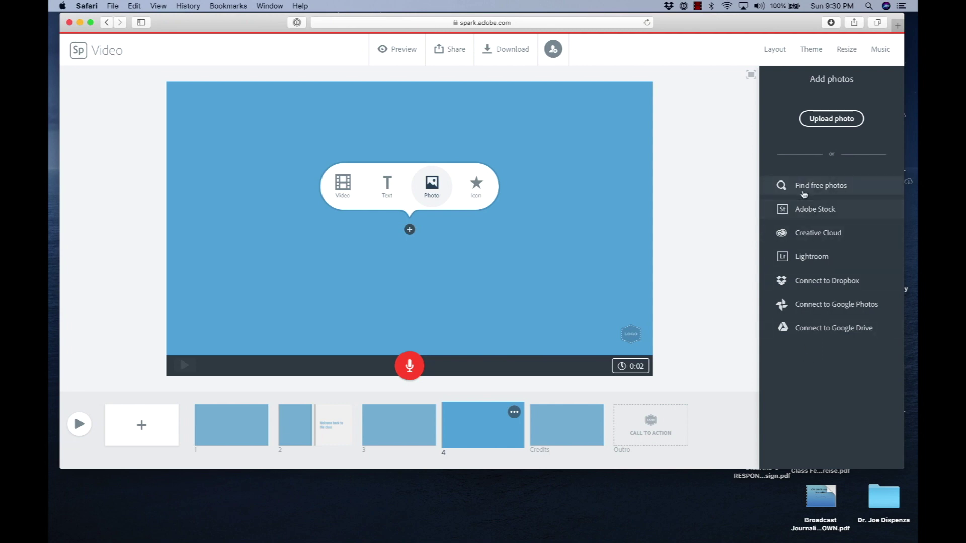
{"action": "left_click", "coordinate": [835, 190]}
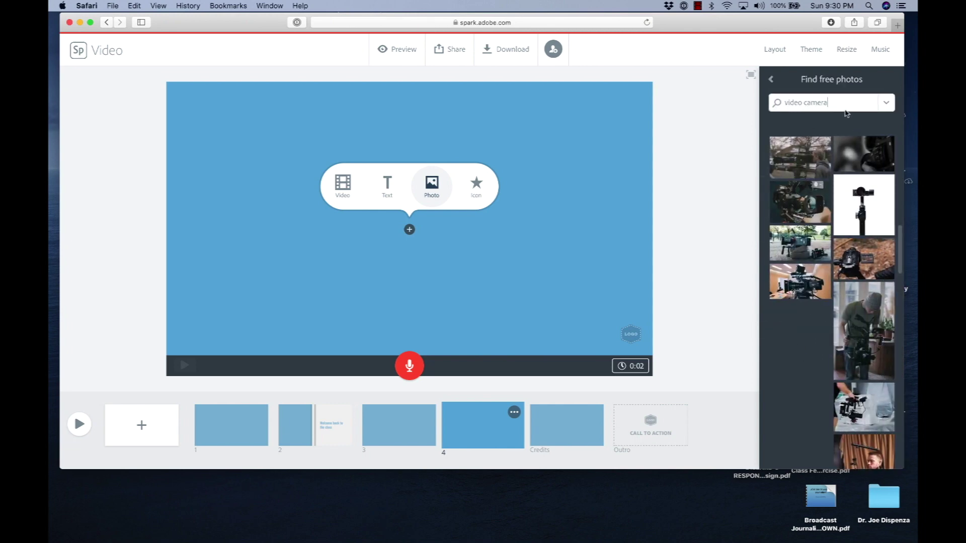
{"action": "left_click_drag", "start_coordinate": [831, 104], "coordinate": [750, 104]}
{"action": "type", "text": "face"}
{"action": "key", "text": "Return"}
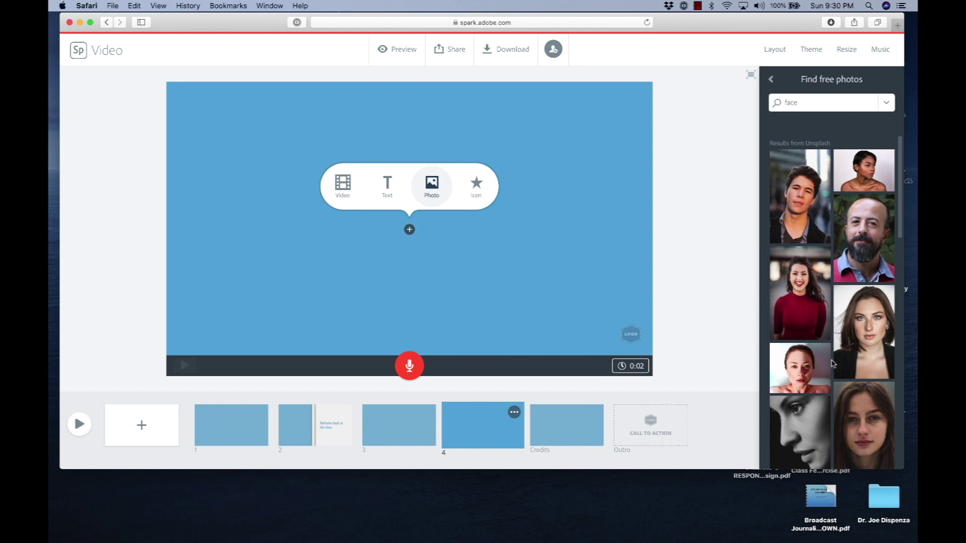
Step: Search free photos for 'video camera', browse the results, and return to the photo sources
{"action": "left_click_drag", "start_coordinate": [801, 102], "coordinate": [776, 103]}
{"action": "key", "text": "BackSpace"}
{"action": "type", "text": "video camera"}
{"action": "key", "text": "Return"}
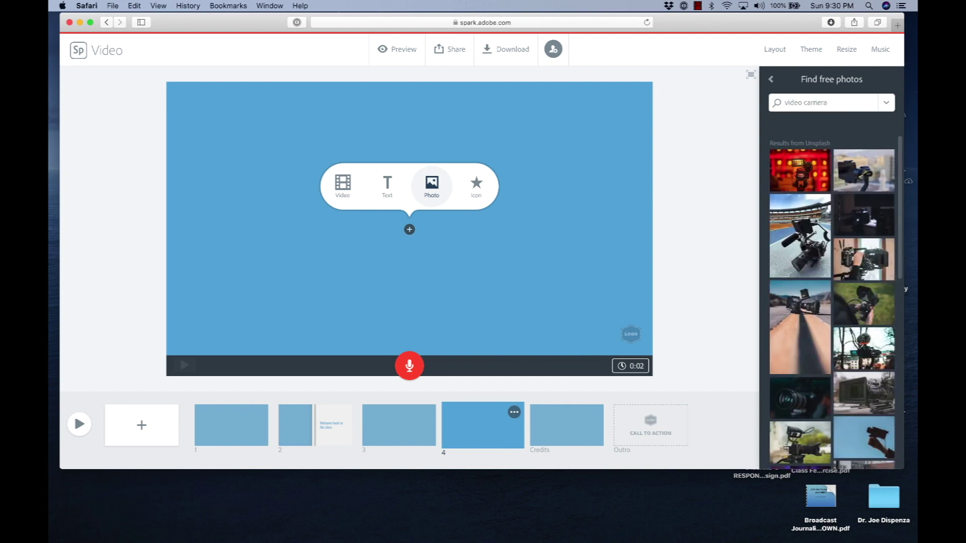
{"action": "mouse_move", "coordinate": [799, 395]}
{"action": "scroll", "coordinate": [846, 270], "scroll_direction": "down", "scroll_amount": 2}
{"action": "scroll", "coordinate": [847, 271], "scroll_direction": "down", "scroll_amount": 2}
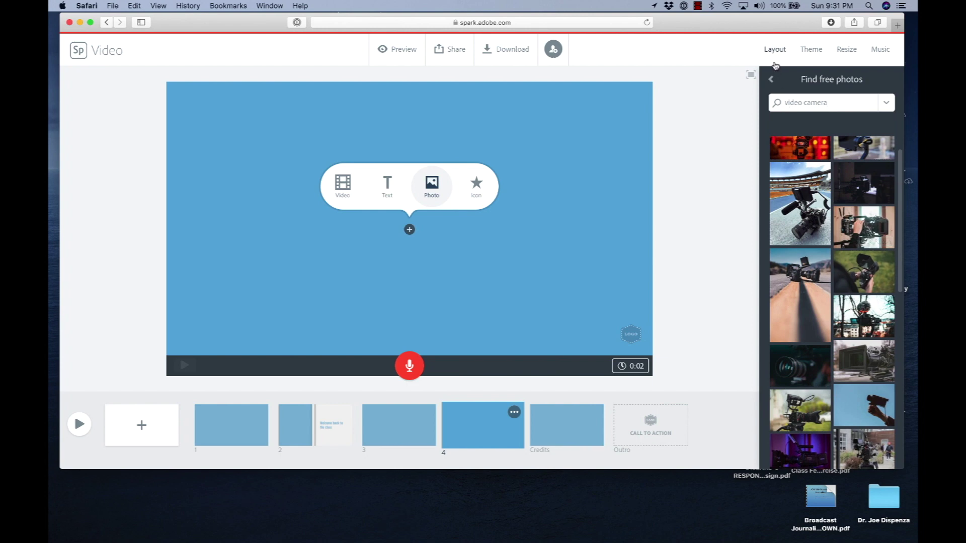
{"action": "left_click", "coordinate": [771, 81]}
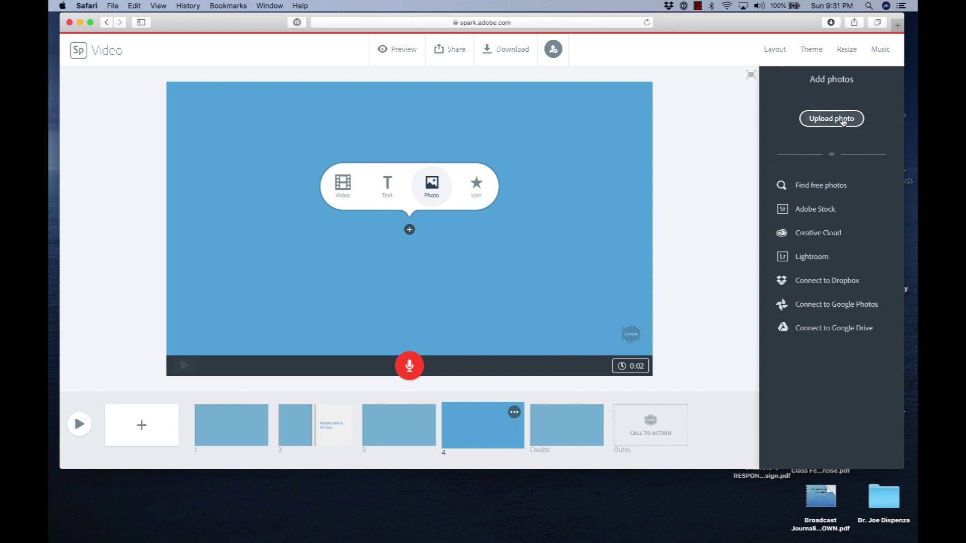
Step: Browse the video camera icons in Find an Icon
{"action": "left_click", "coordinate": [476, 187]}
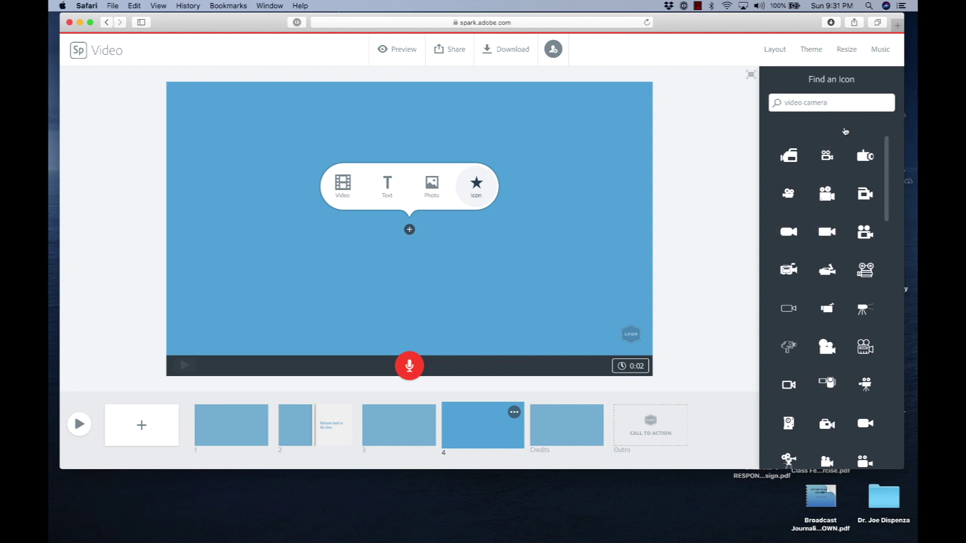
{"action": "scroll", "coordinate": [849, 379], "scroll_direction": "down", "scroll_amount": 3}
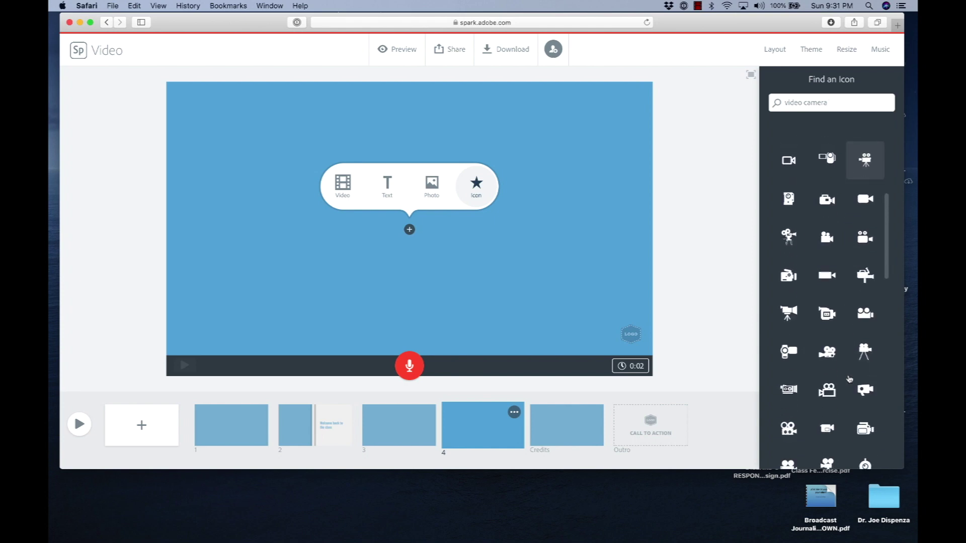
{"action": "scroll", "coordinate": [820, 225], "scroll_direction": "up", "scroll_amount": 5}
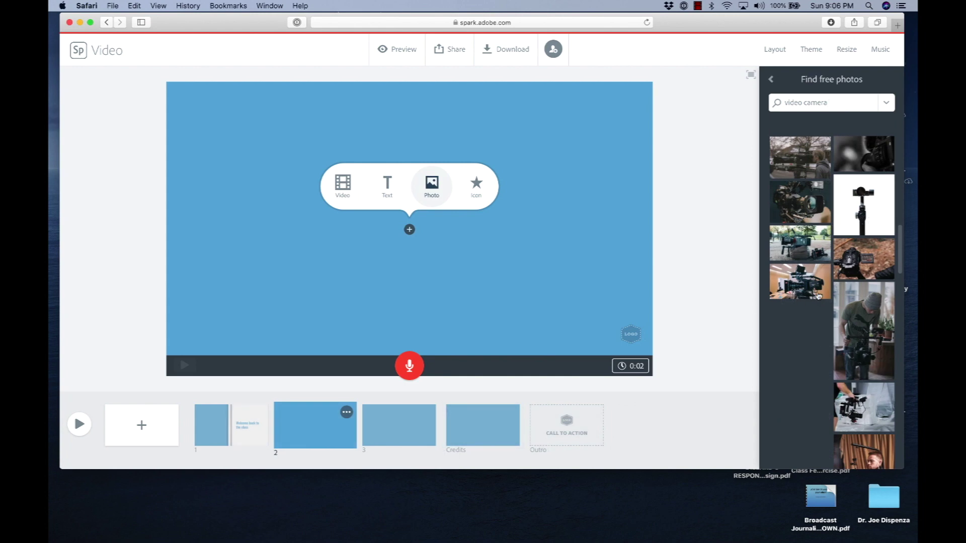
Step: Fill slide 2 with the fourth camera photo, a professional video camera
{"action": "left_click", "coordinate": [818, 293]}
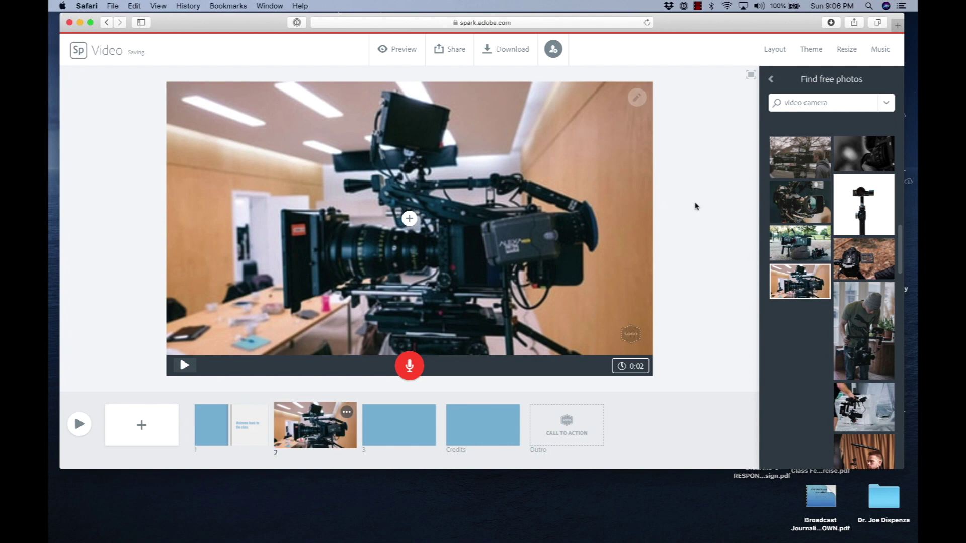
{"action": "left_click", "coordinate": [411, 425]}
{"action": "left_click", "coordinate": [315, 425]}
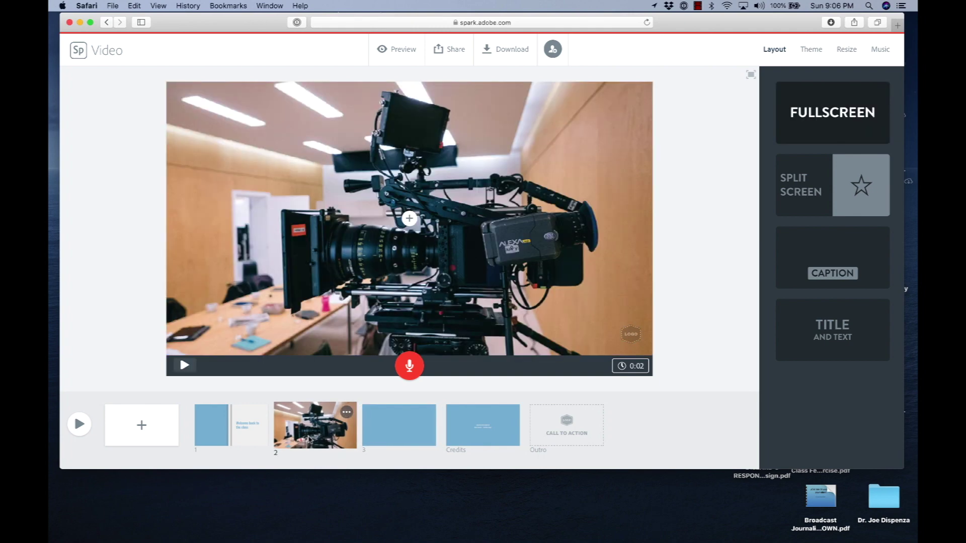
Step: Add a text box over the photo reading 'Videos will be added weekly.'
{"action": "left_click", "coordinate": [410, 218]}
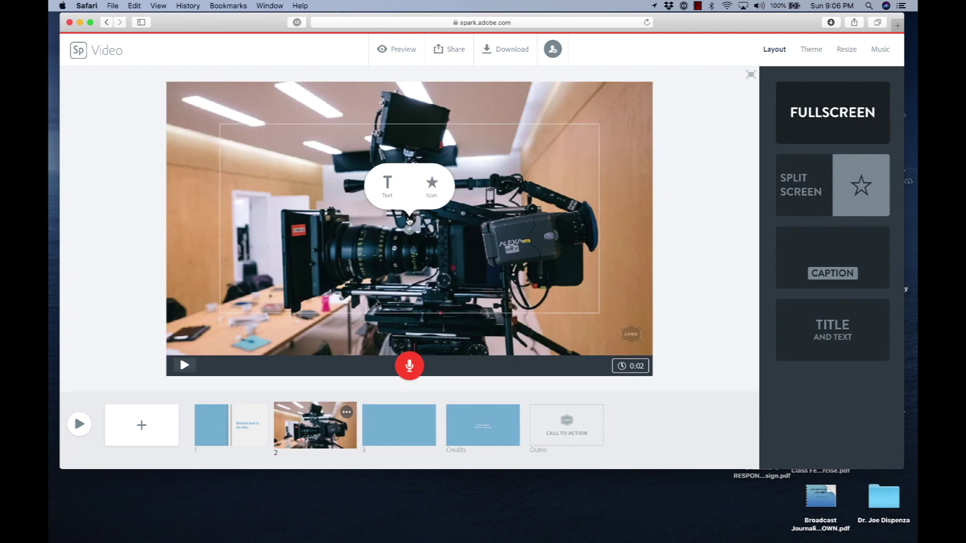
{"action": "left_click", "coordinate": [387, 184]}
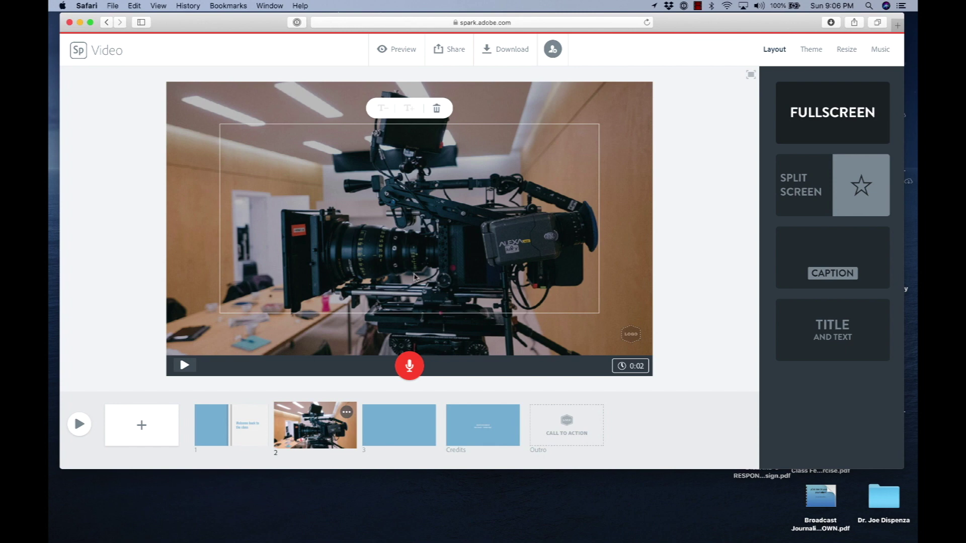
{"action": "type", "text": "Vide"}
{"action": "key", "text": "BackSpace"}
{"action": "key", "text": "BackSpace"}
{"action": "key", "text": "BackSpace"}
{"action": "key", "text": "BackSpace"}
{"action": "type", "text": "Videos will"}
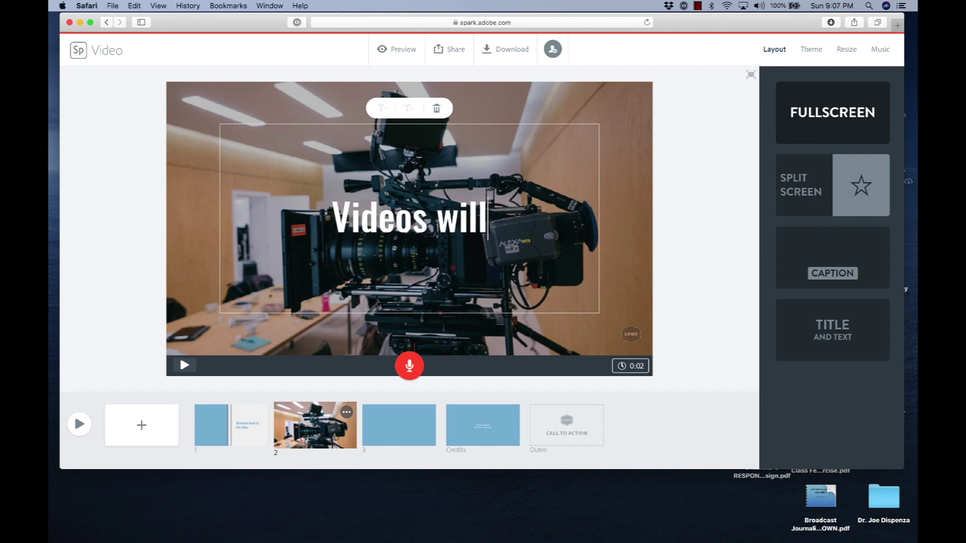
{"action": "type", "text": " be added w"}
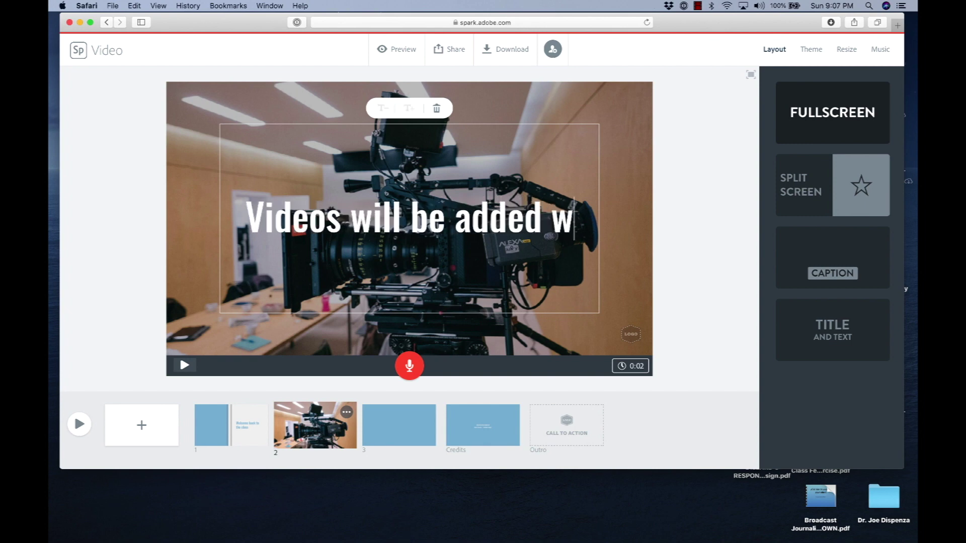
{"action": "type", "text": "eekly."}
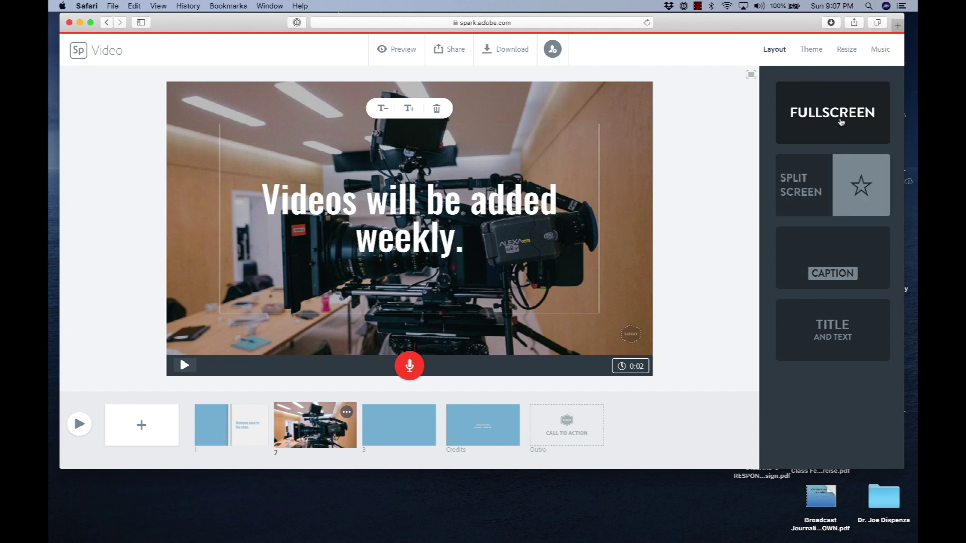
Step: Try the Split Screen, Caption and Title and Text layouts, settling on Caption
{"action": "left_click", "coordinate": [819, 204]}
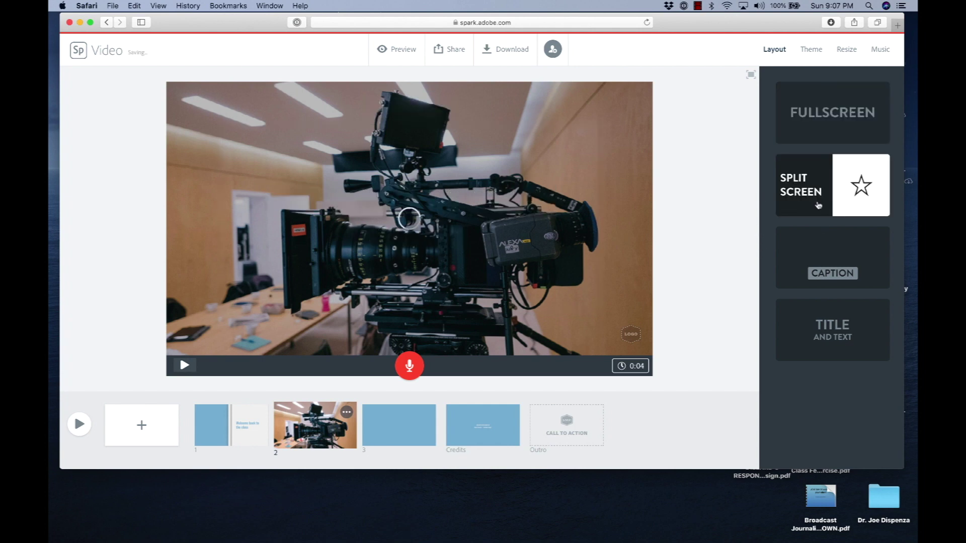
{"action": "left_click", "coordinate": [849, 270]}
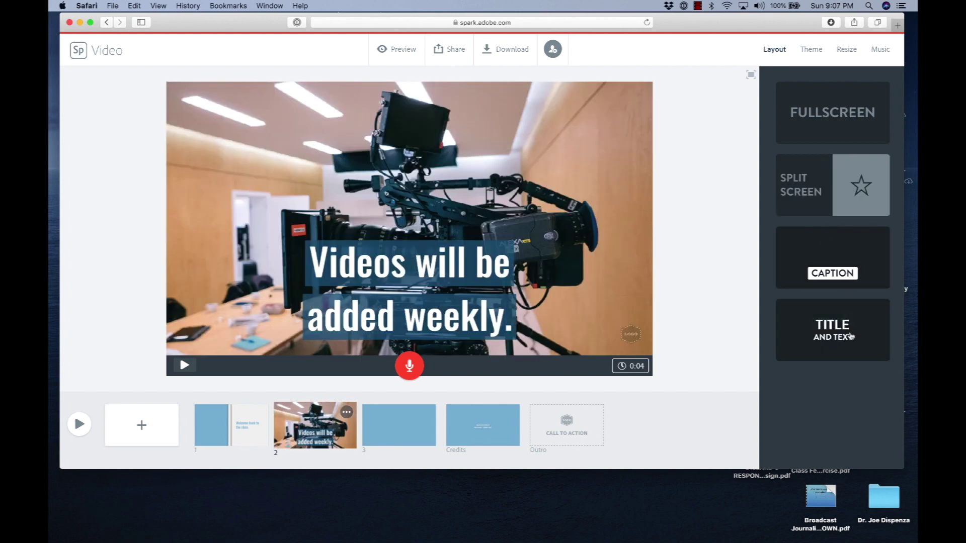
{"action": "left_click", "coordinate": [849, 337]}
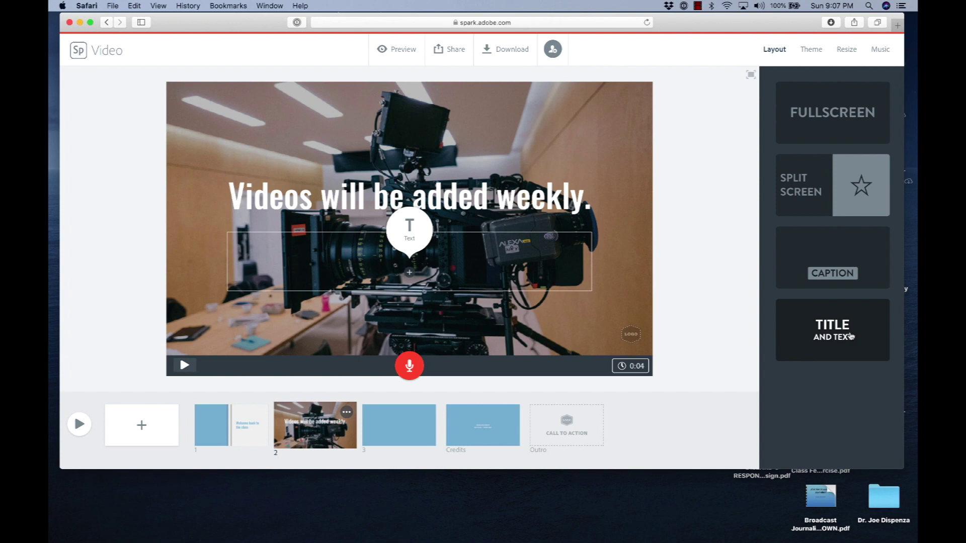
{"action": "left_click", "coordinate": [845, 274]}
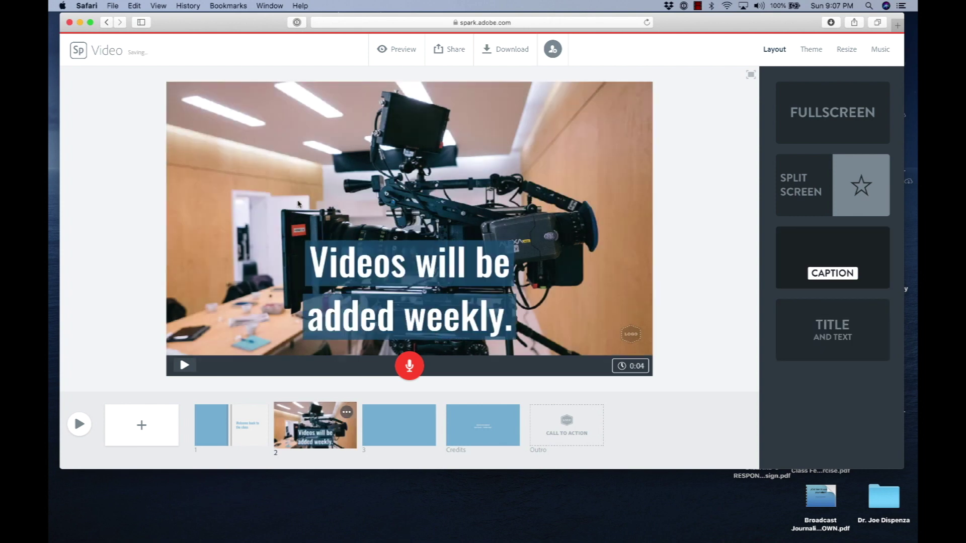
Step: Adjust the caption size with T- twice and T+ twice
{"action": "left_click", "coordinate": [422, 325]}
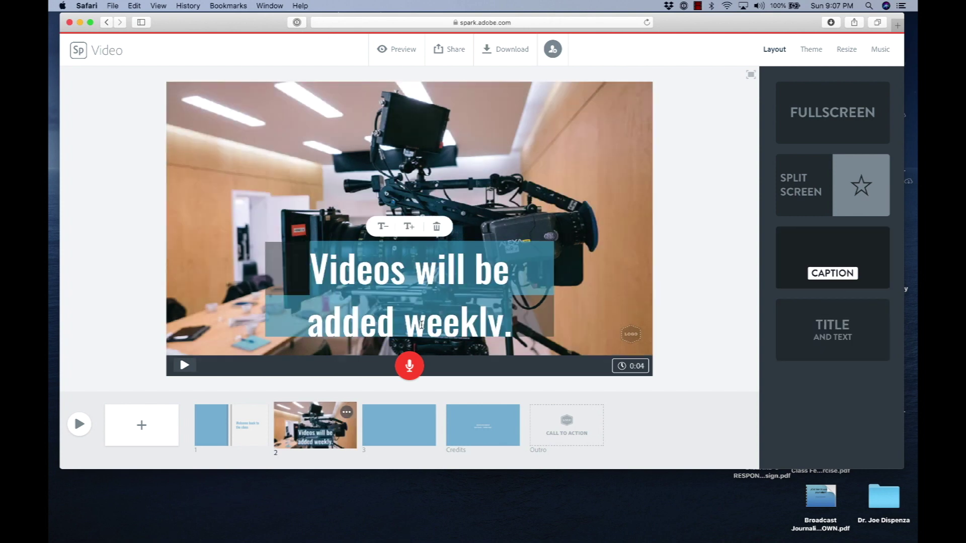
{"action": "left_click", "coordinate": [382, 228]}
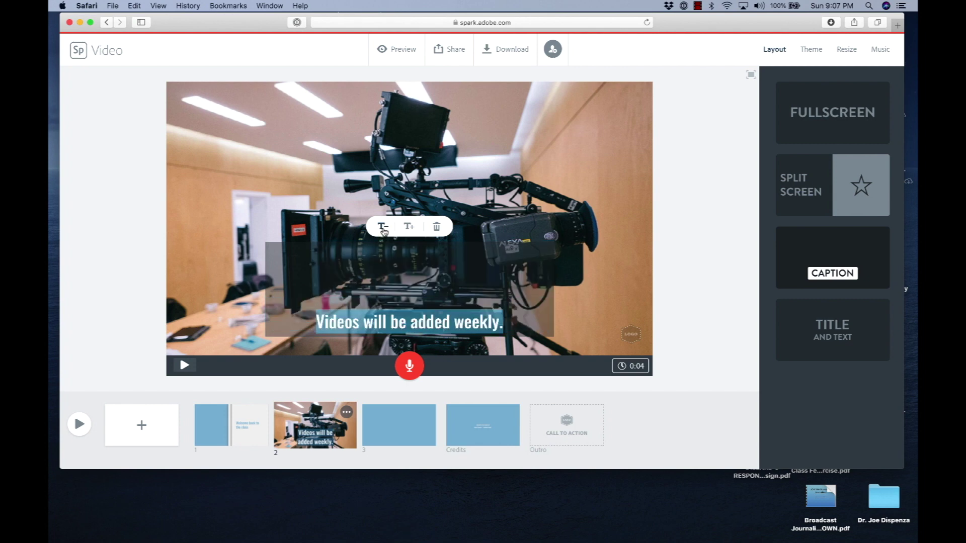
{"action": "left_click", "coordinate": [383, 227]}
{"action": "left_click", "coordinate": [408, 227]}
{"action": "left_click", "coordinate": [409, 227]}
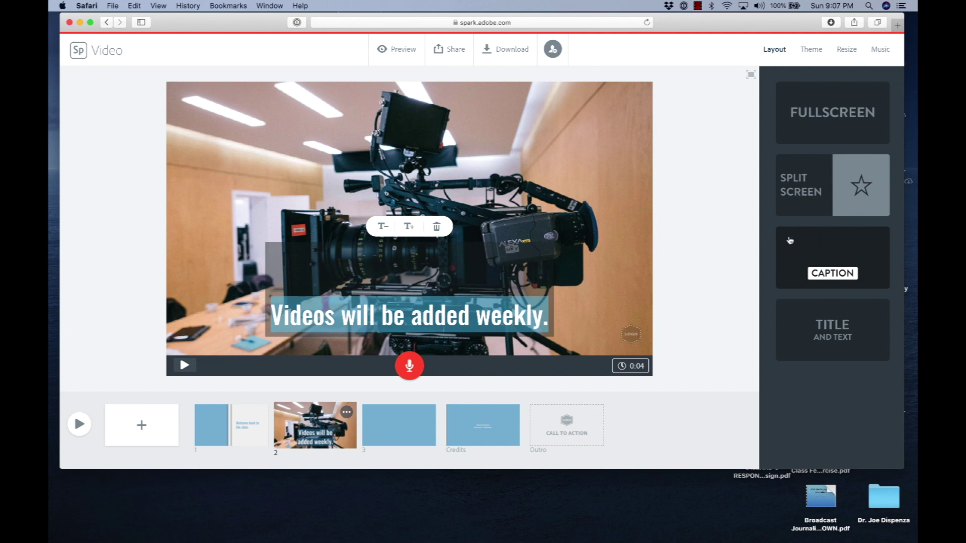
Step: Set the photo slide to the Fullscreen layout and move on to blank slide 3
{"action": "left_click", "coordinate": [849, 336]}
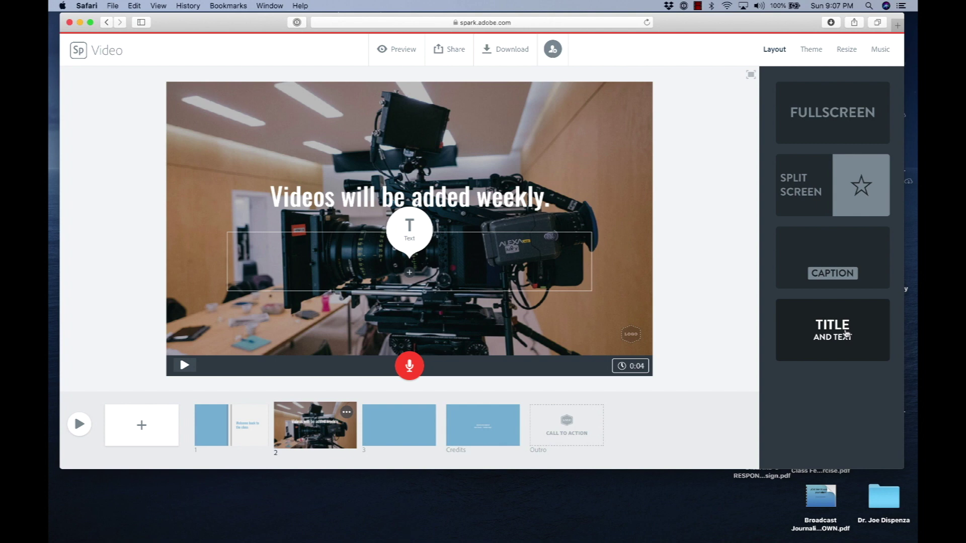
{"action": "left_click", "coordinate": [817, 125]}
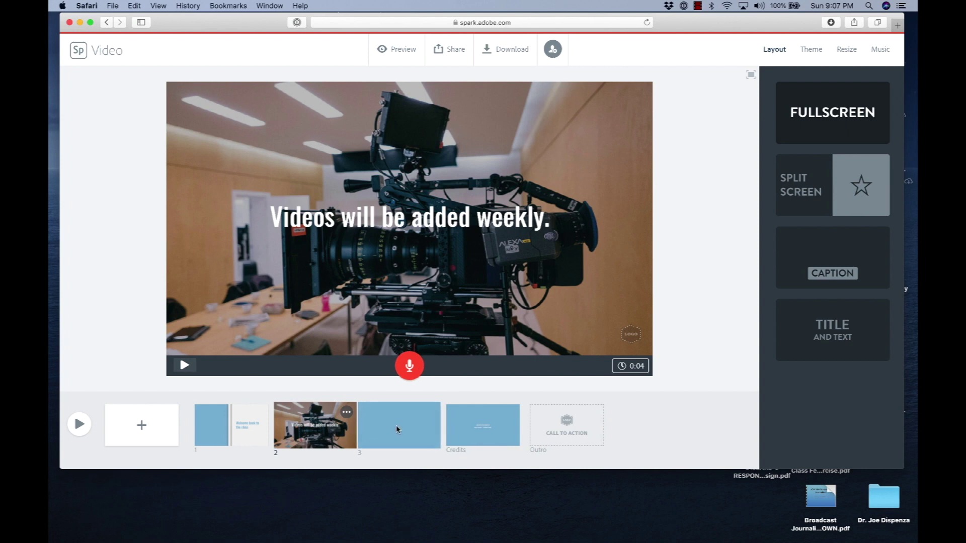
{"action": "left_click", "coordinate": [398, 430]}
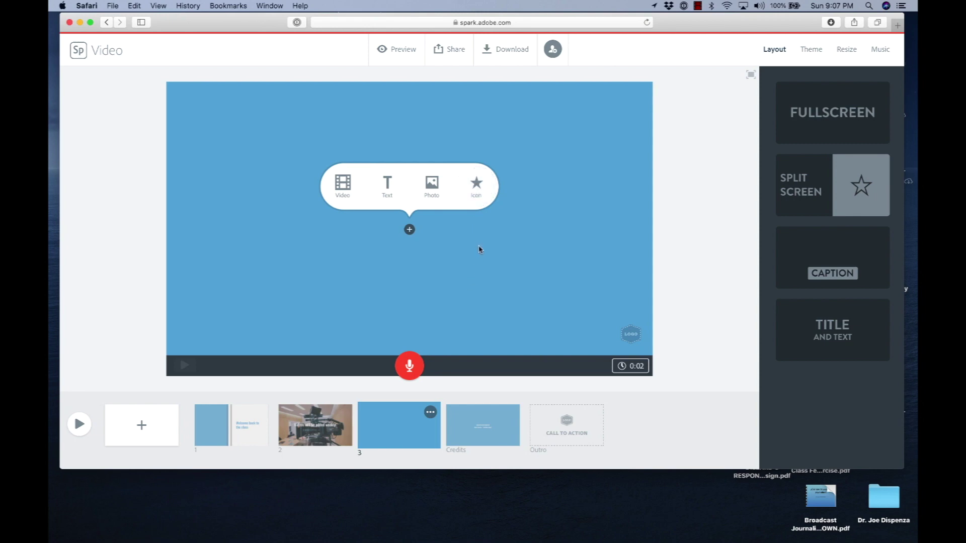
Step: Search icons for 'video camera' and place the white movie-camera icon on slide 3
{"action": "left_click", "coordinate": [477, 186]}
{"action": "type", "text": "video camera"}
{"action": "key", "text": "Return"}
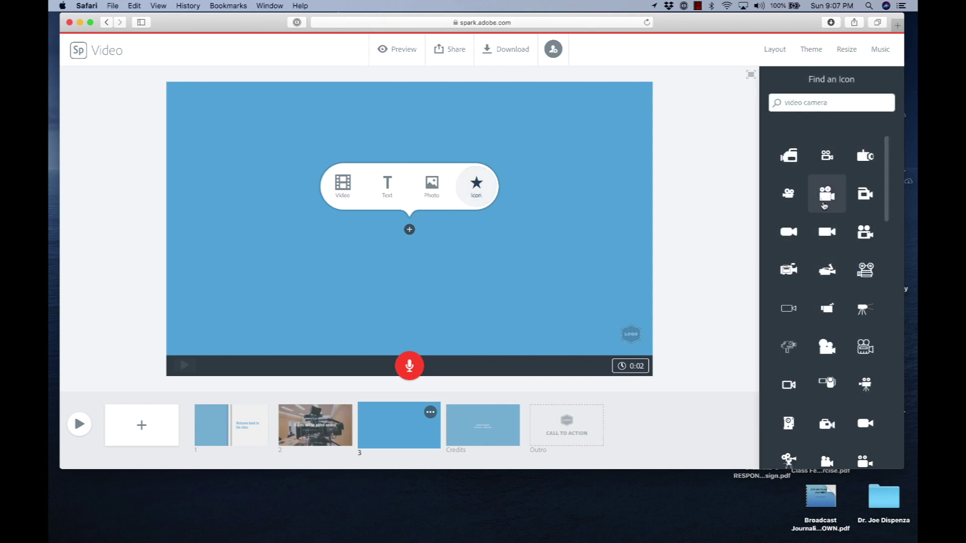
{"action": "left_click", "coordinate": [791, 195]}
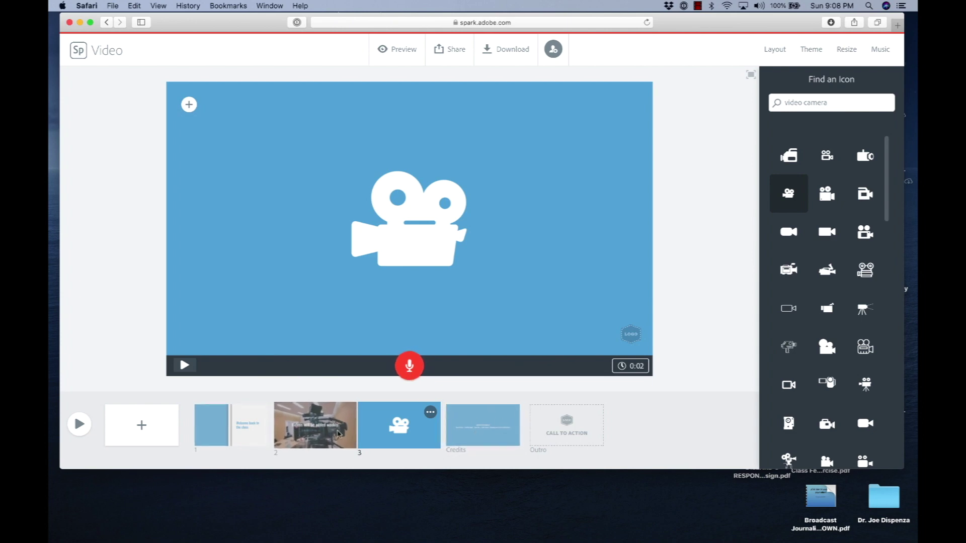
Step: Add a new slide at the start of the video to hold a video clip
{"action": "left_click", "coordinate": [142, 425]}
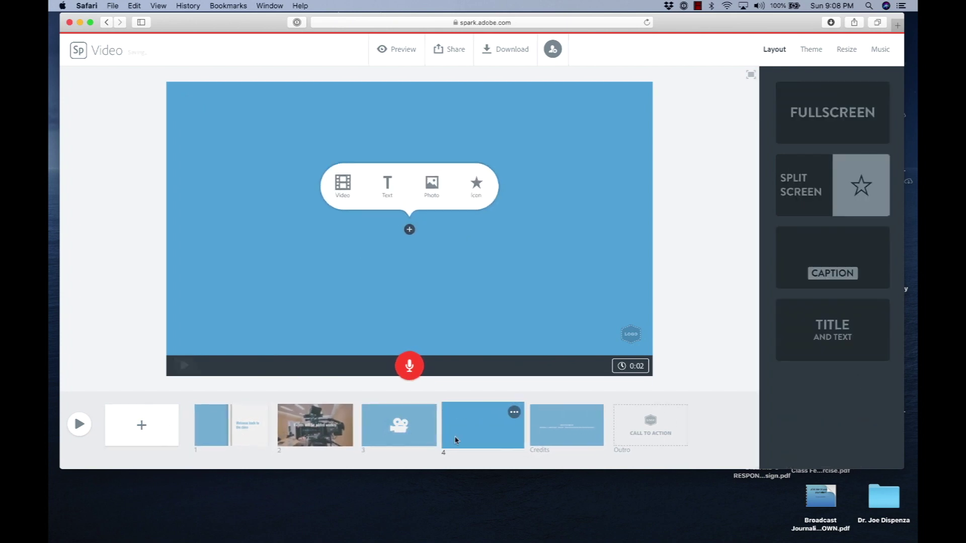
{"action": "left_click_drag", "start_coordinate": [483, 429], "coordinate": [236, 426]}
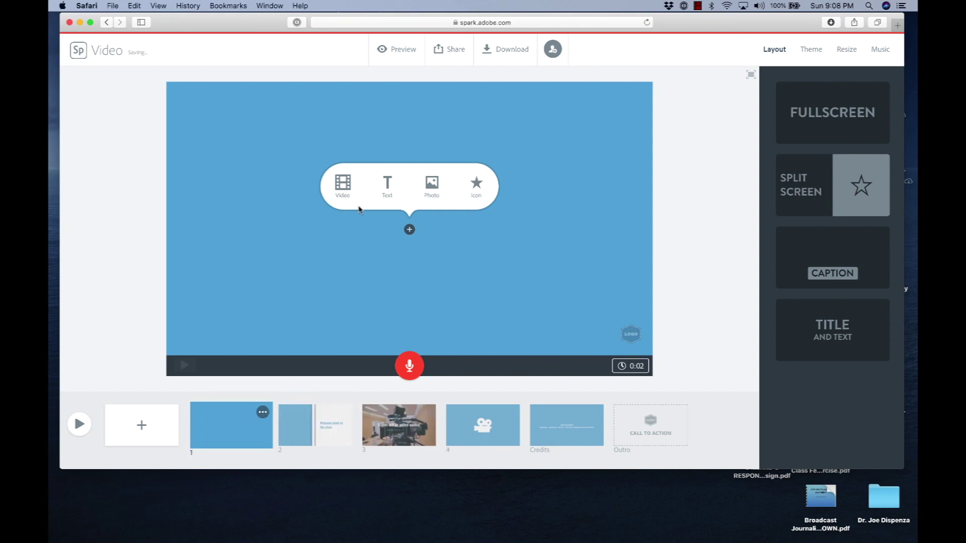
{"action": "left_click", "coordinate": [343, 184]}
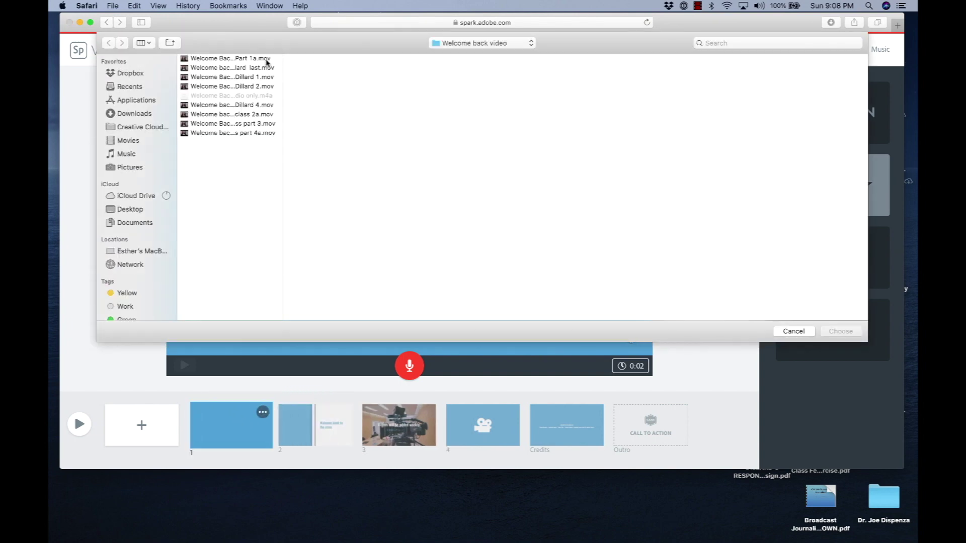
Step: Preview the welcome clips and choose the 19-second welcome-back clip
{"action": "left_click", "coordinate": [261, 60]}
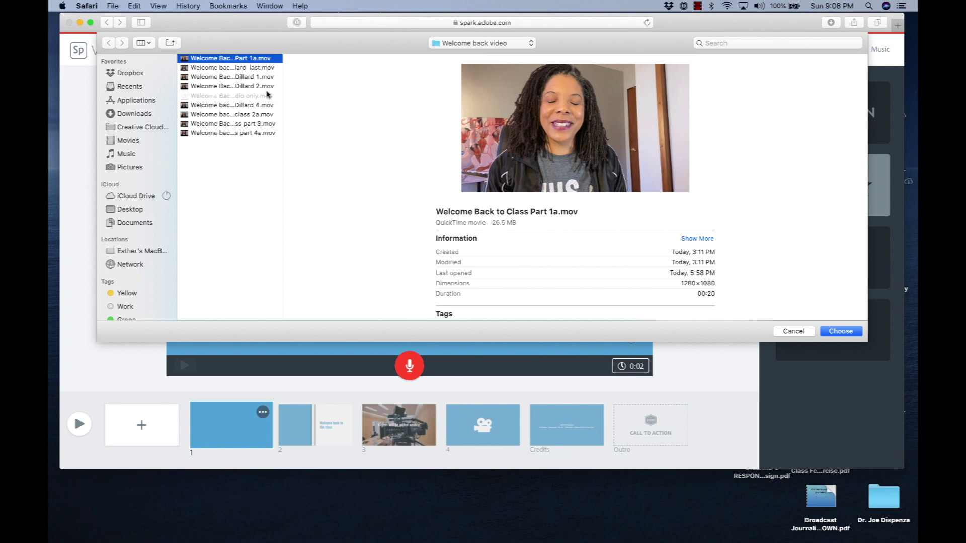
{"action": "left_click", "coordinate": [260, 124]}
{"action": "left_click", "coordinate": [261, 105]}
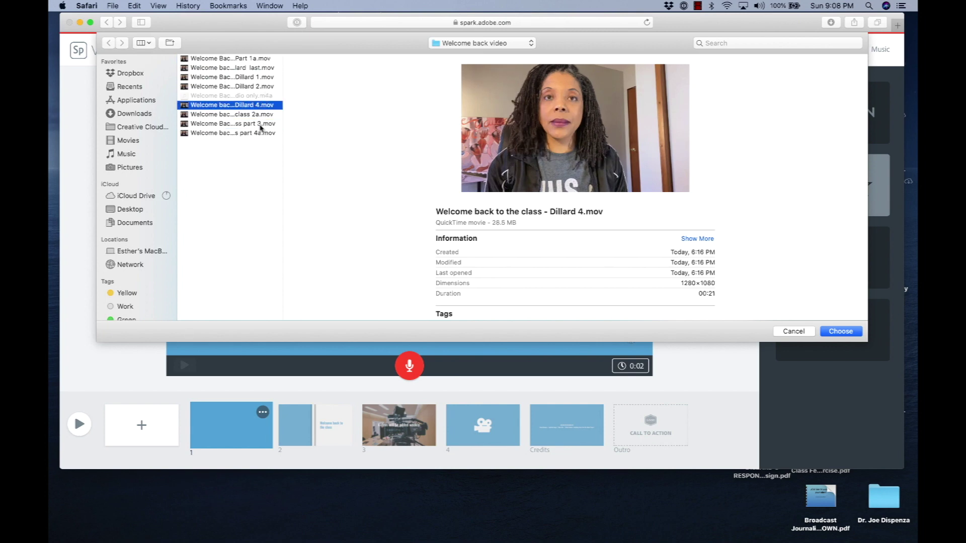
{"action": "left_click", "coordinate": [260, 126]}
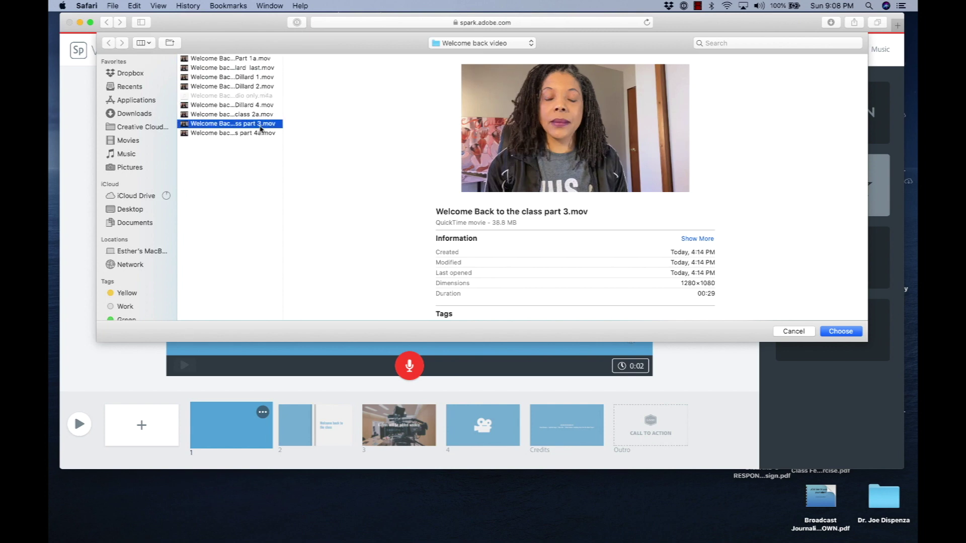
{"action": "left_click", "coordinate": [267, 78]}
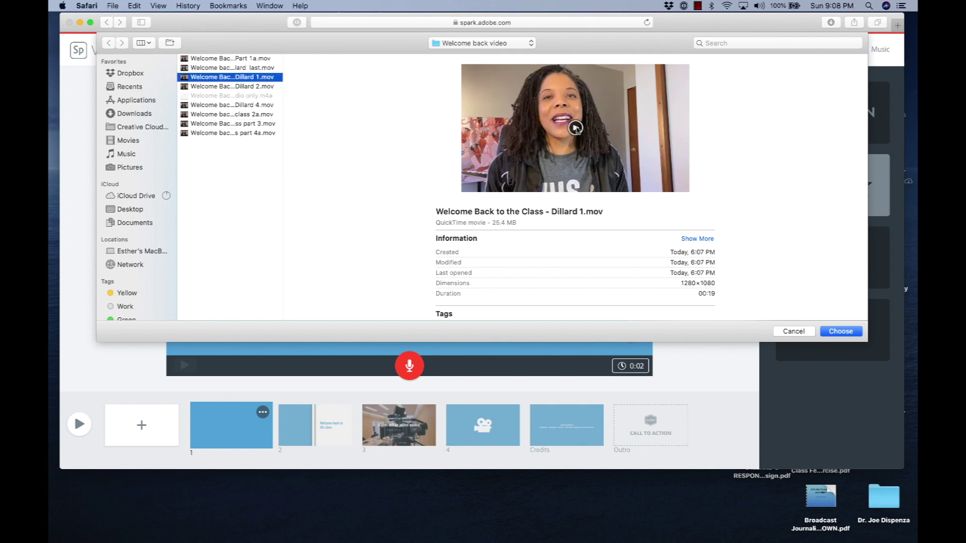
{"action": "left_click", "coordinate": [576, 129]}
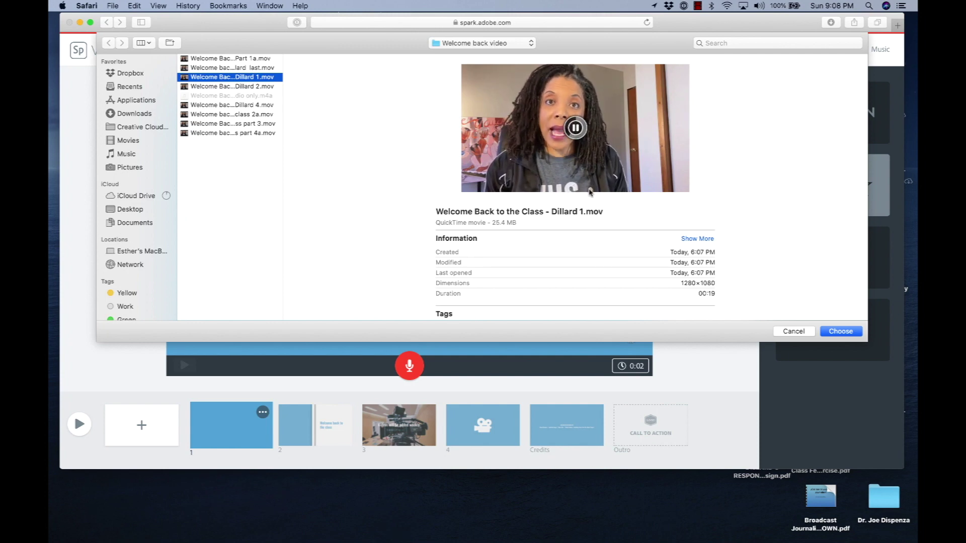
{"action": "left_click", "coordinate": [575, 127]}
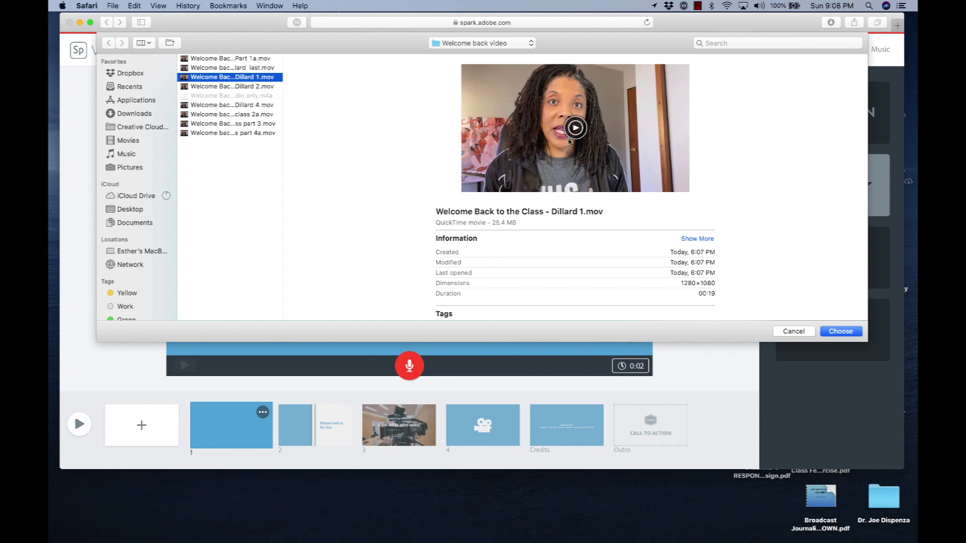
{"action": "left_click", "coordinate": [842, 332]}
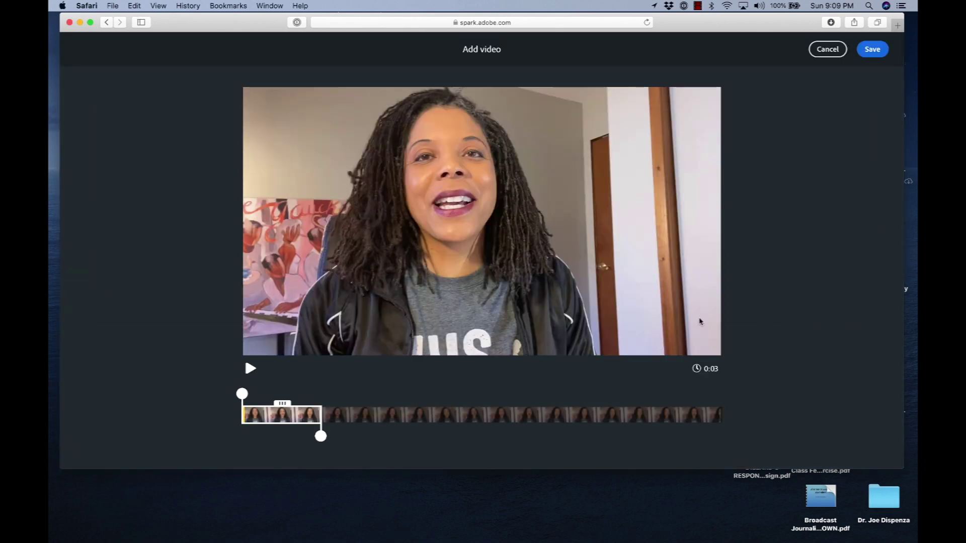
Step: Trim the clip to run from 0:00 to its end (about 0:18.7) and save it
{"action": "left_click_drag", "start_coordinate": [321, 436], "coordinate": [718, 434]}
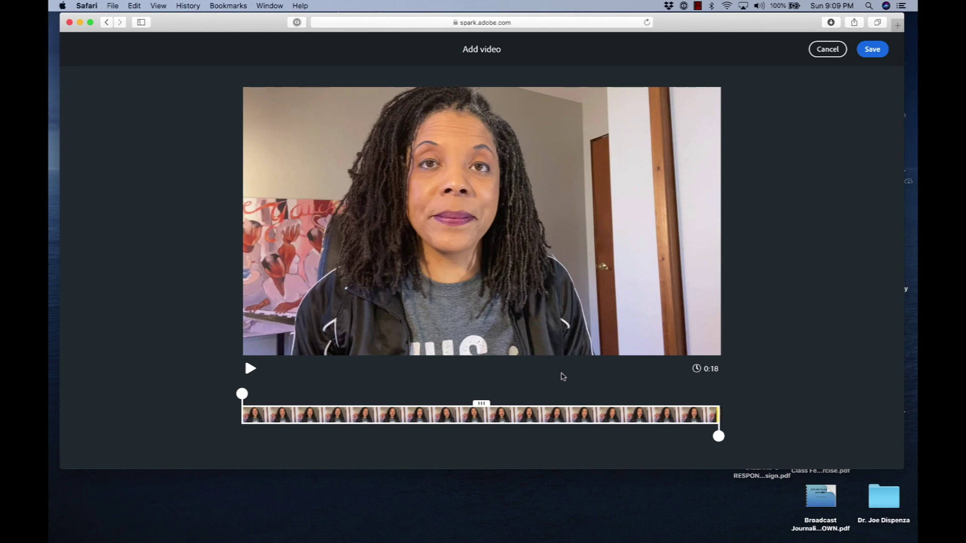
{"action": "mouse_move", "coordinate": [242, 394]}
{"action": "left_mouse_down"}
{"action": "mouse_move", "coordinate": [253, 394]}
{"action": "mouse_move", "coordinate": [235, 393]}
{"action": "left_mouse_up"}
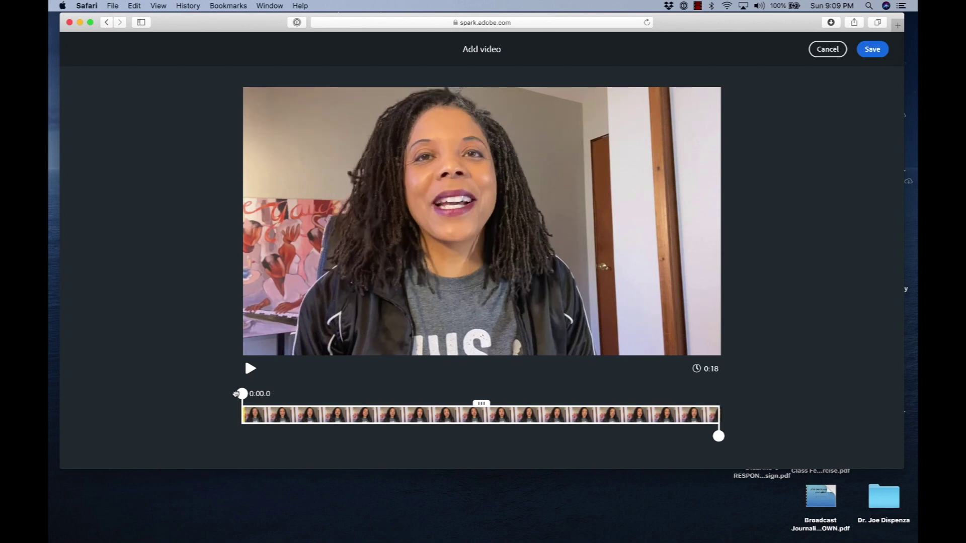
{"action": "left_click_drag", "start_coordinate": [718, 437], "coordinate": [720, 436]}
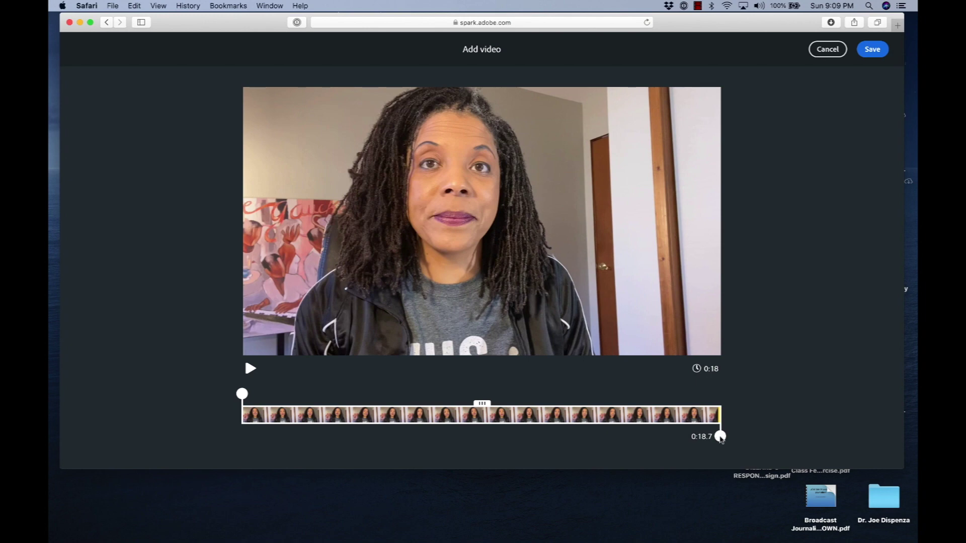
{"action": "left_click", "coordinate": [872, 53]}
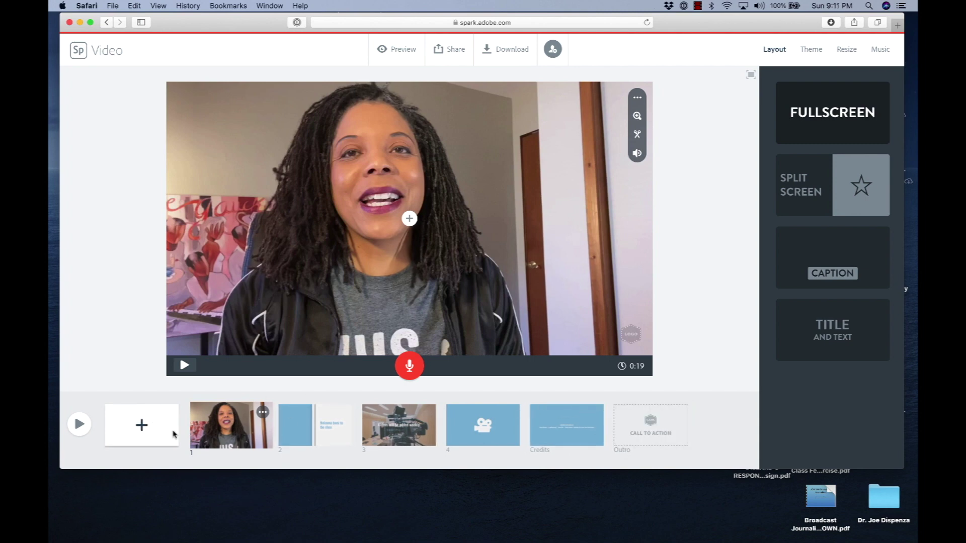
Step: Wait for the trimmed 19-second clip to upload onto slide 1
{"action": "mouse_move", "coordinate": [632, 425]}
Step: Open Share > Publish and set the video's category to Education
{"action": "left_click", "coordinate": [453, 55]}
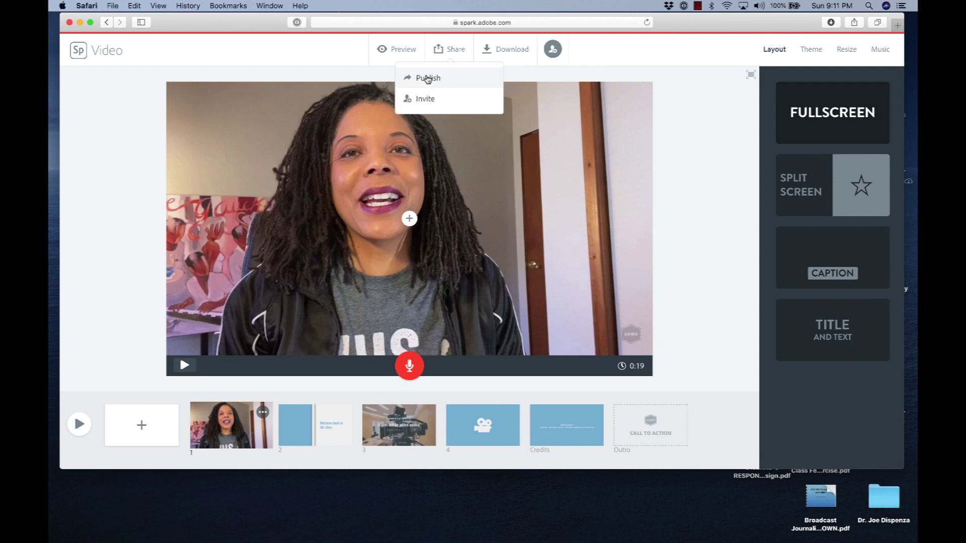
{"action": "left_click", "coordinate": [427, 79]}
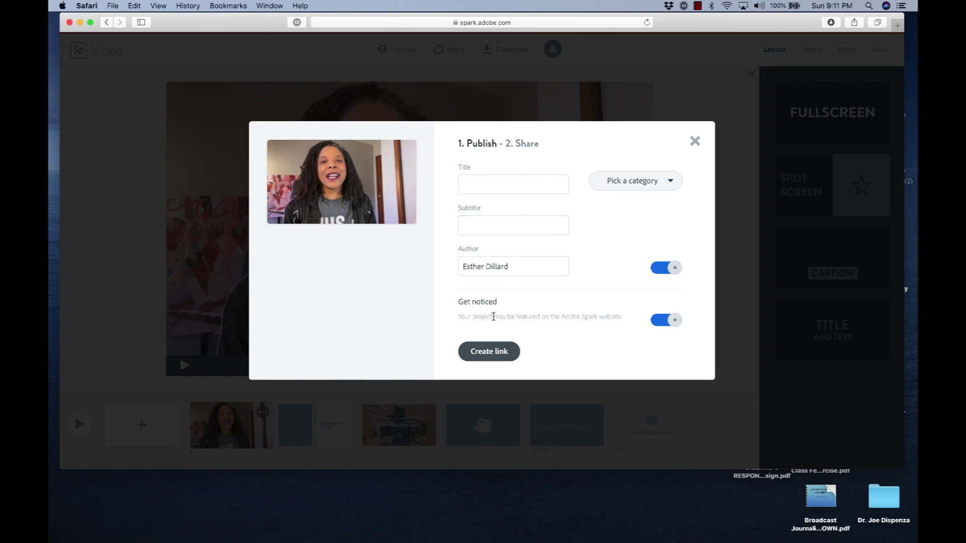
{"action": "left_click", "coordinate": [657, 187]}
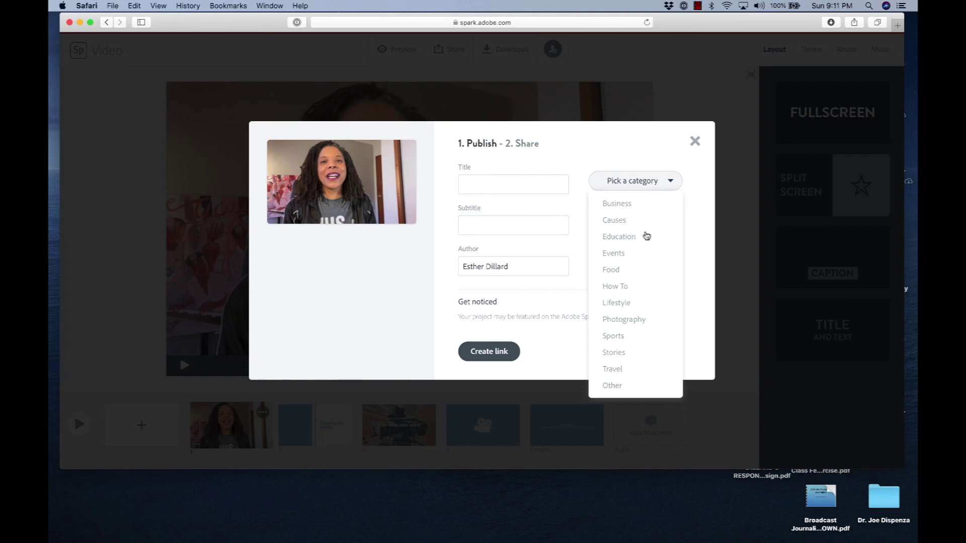
{"action": "left_click", "coordinate": [646, 236]}
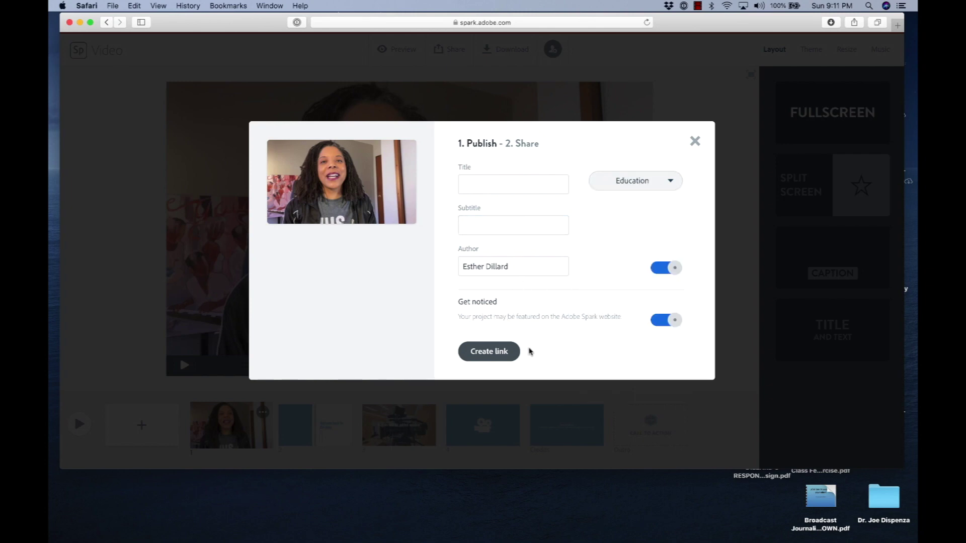